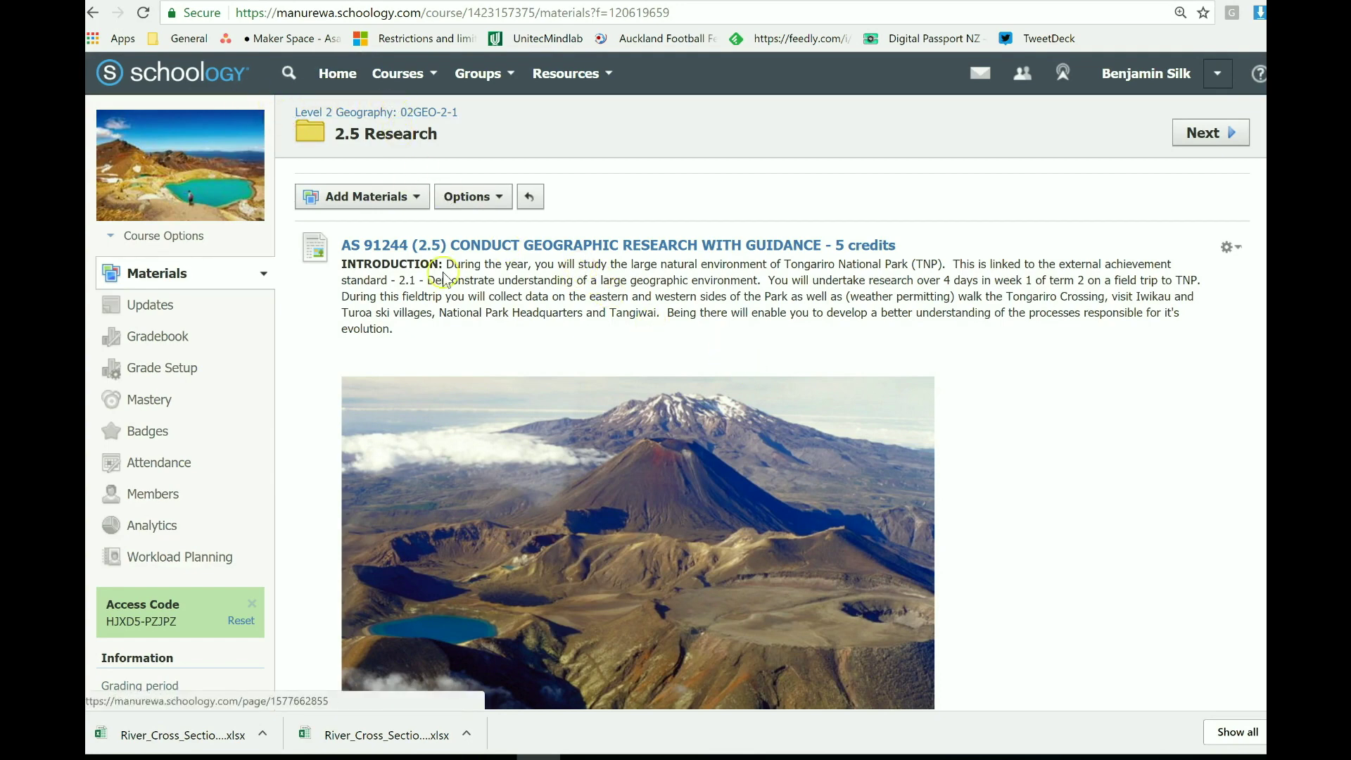
# - Scroll down the 2.5 Research materials and open the Presenting data folder
pyautogui.scroll(-3, 491, 420)
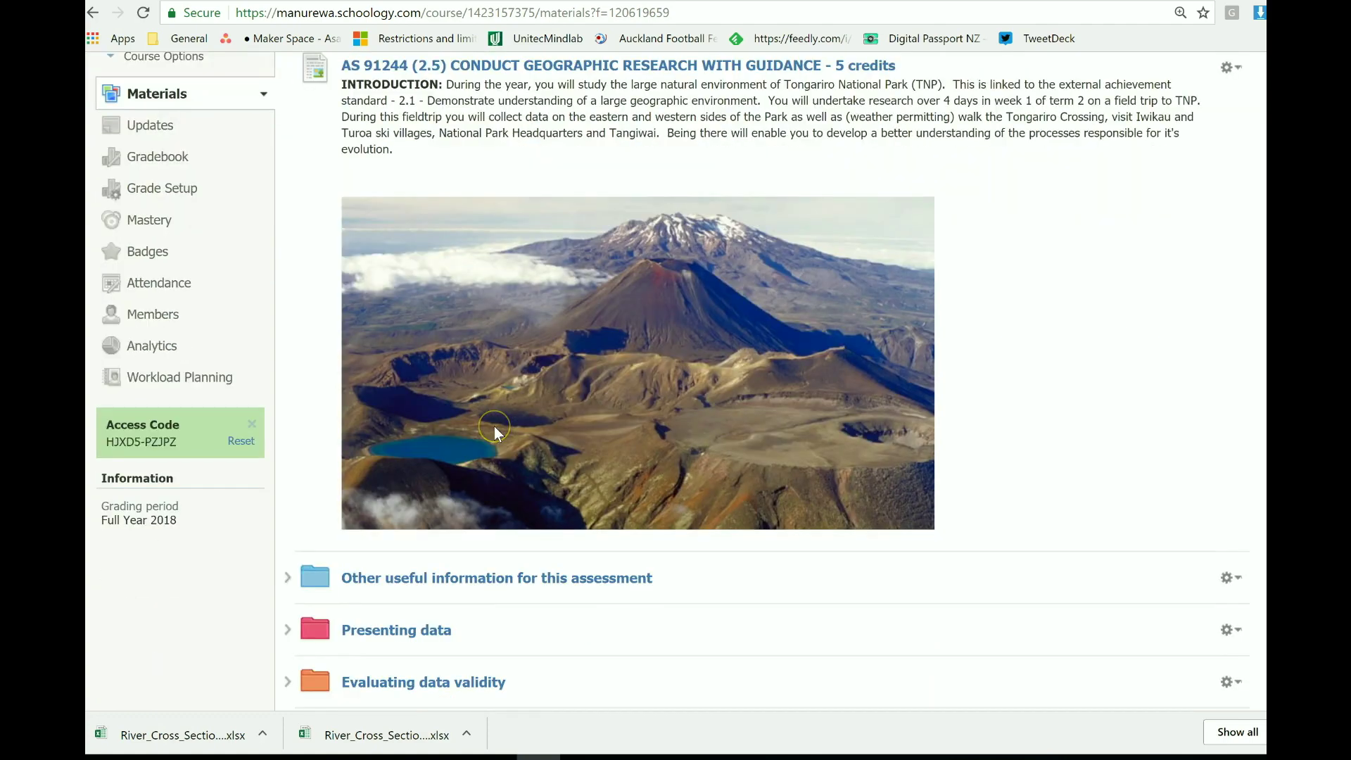
pyautogui.scroll(-2, 494, 426)
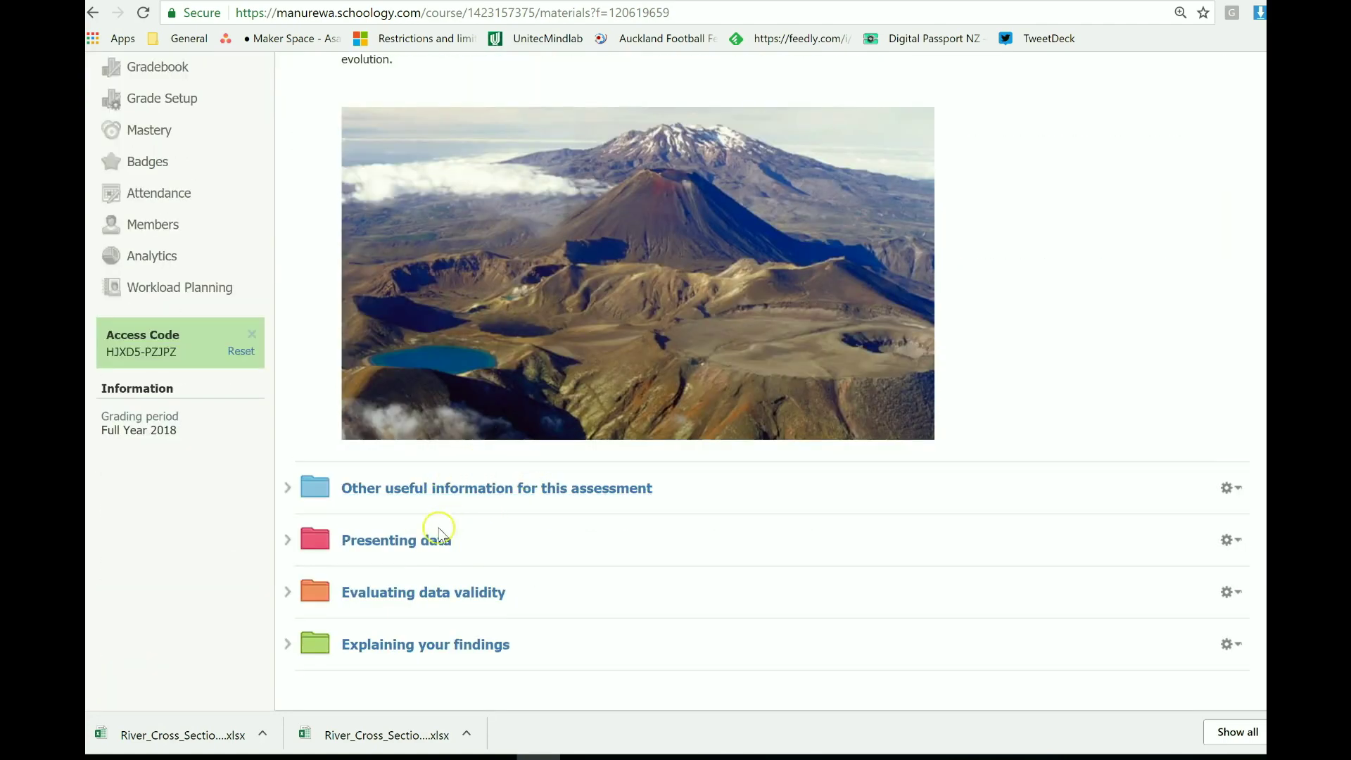
pyautogui.click(400, 543)
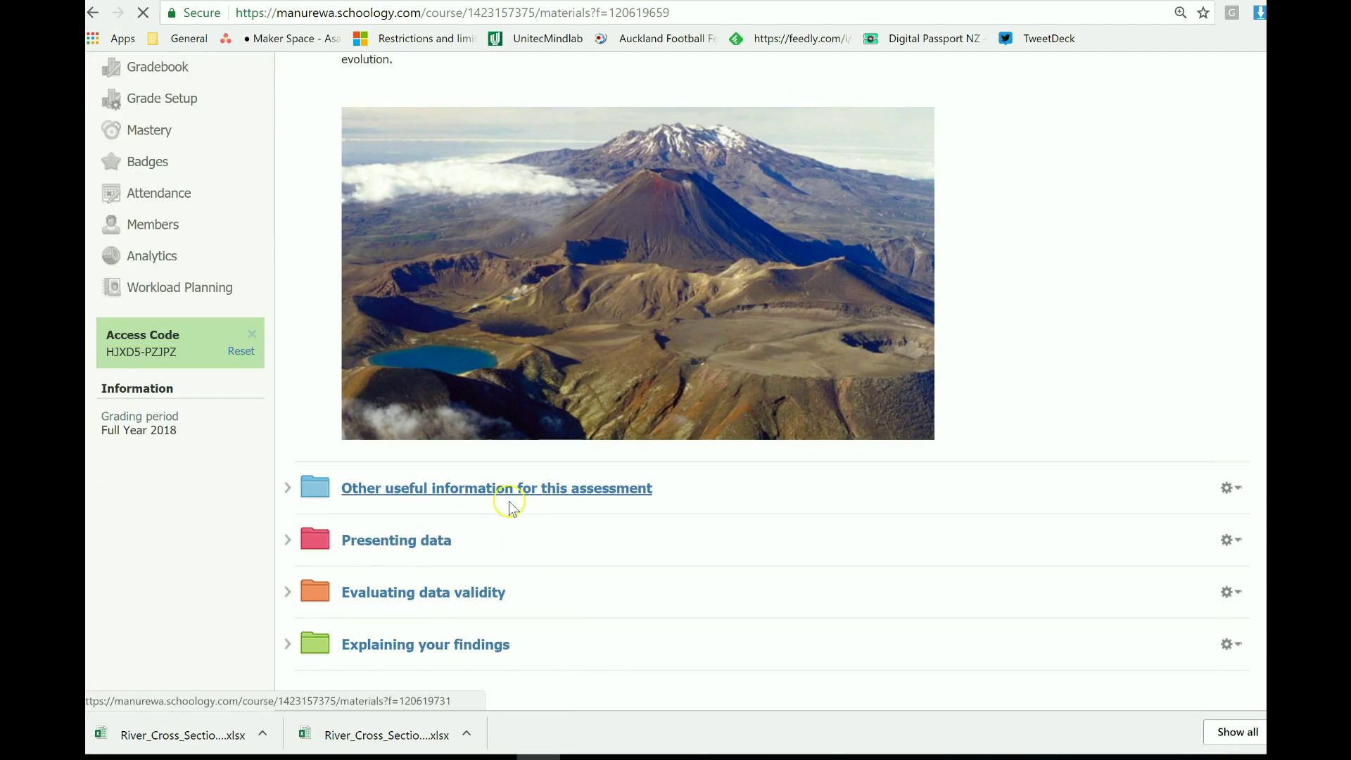
pyautogui.click(426, 549)
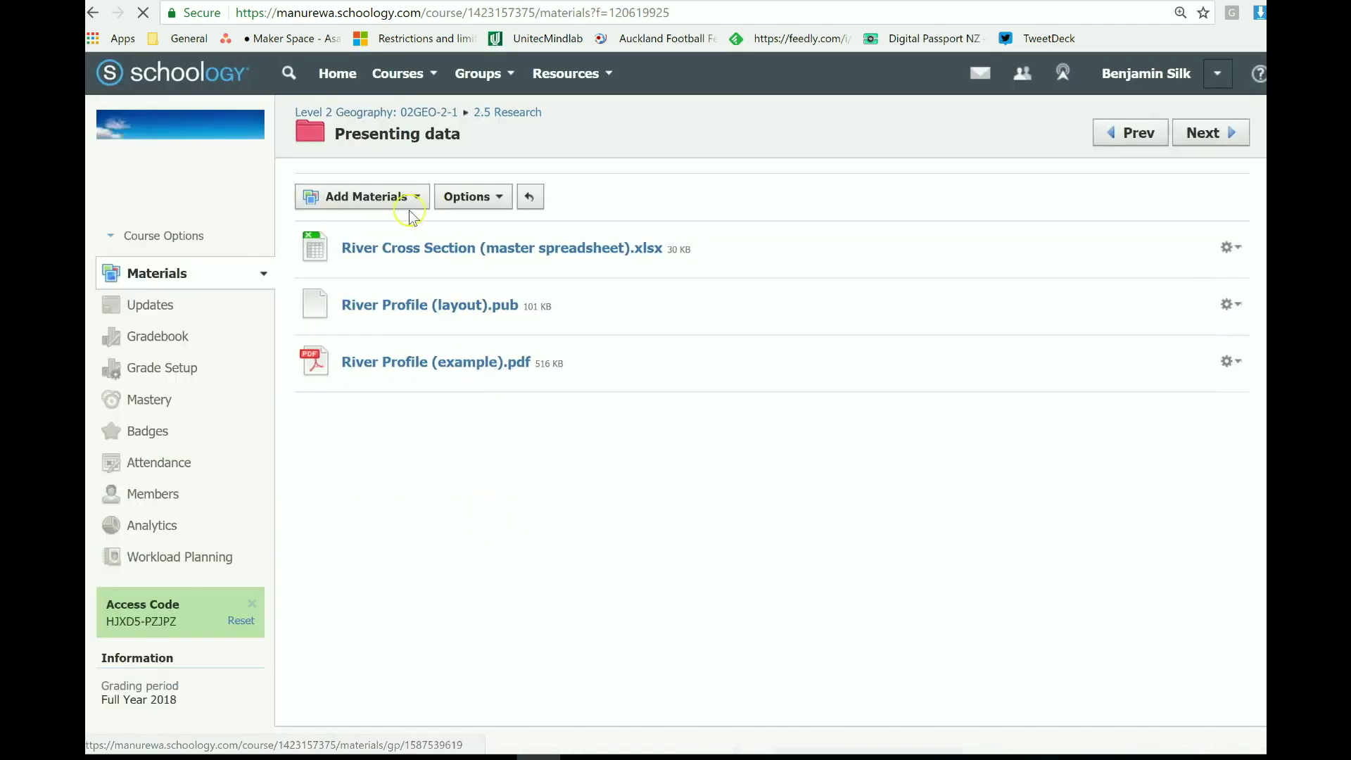
# - Download River Cross Section (master spreadsheet).xlsx and launch the downloaded copy
pyautogui.click(445, 255)
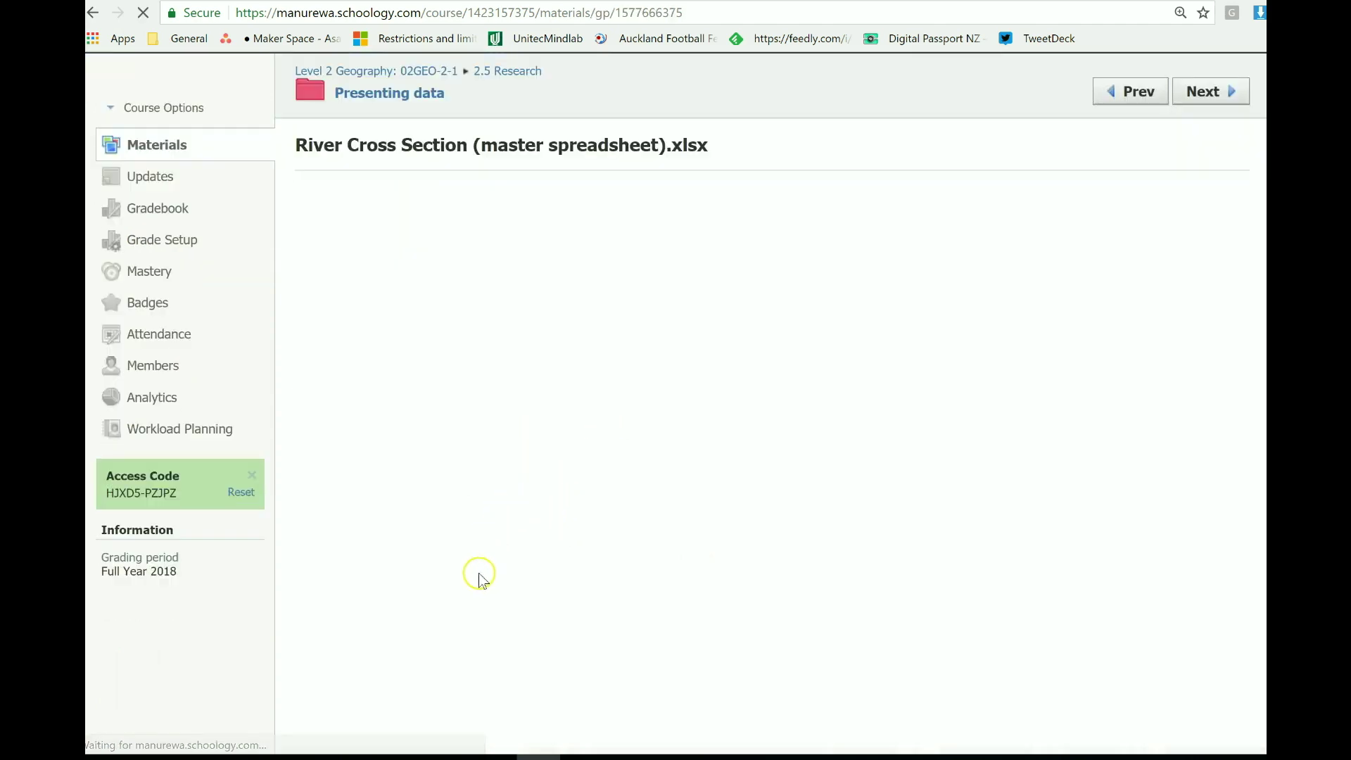
pyautogui.scroll(-4, 479, 574)
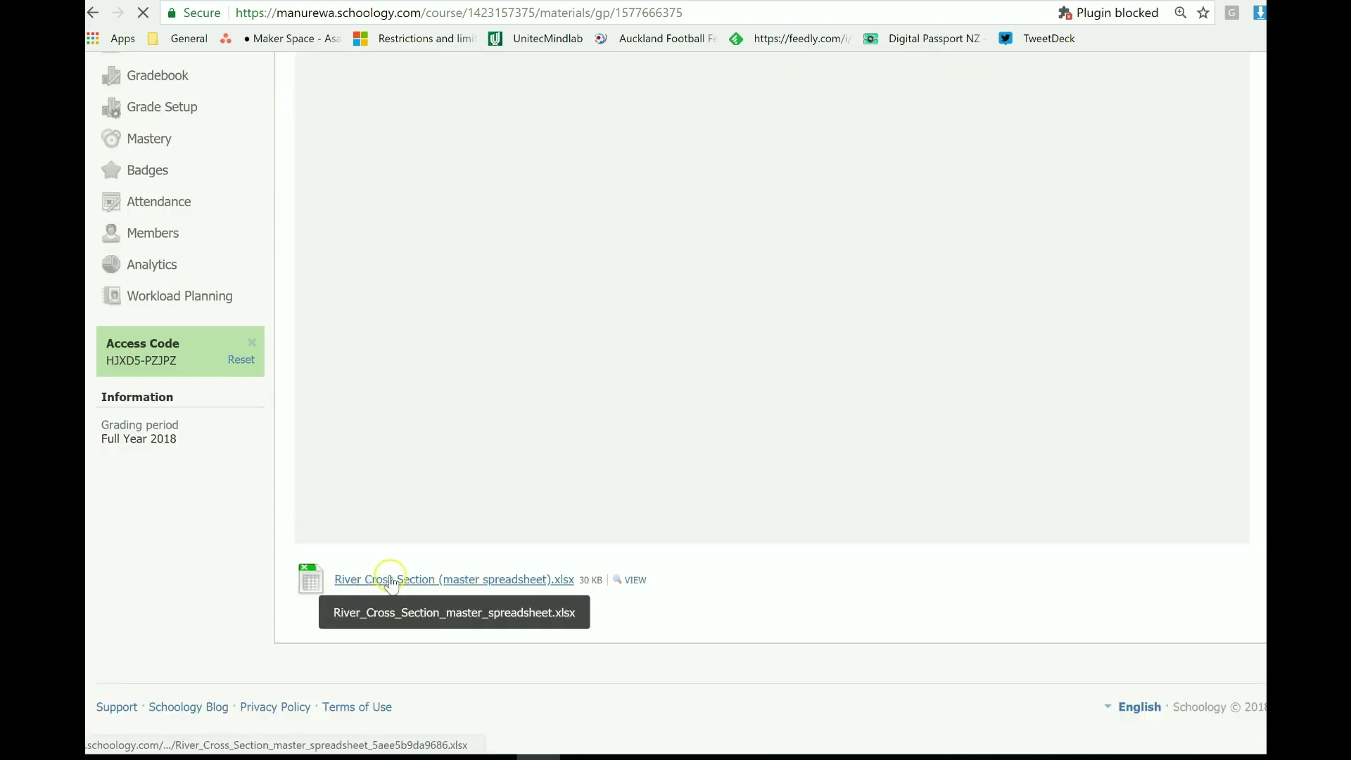
pyautogui.click(392, 581)
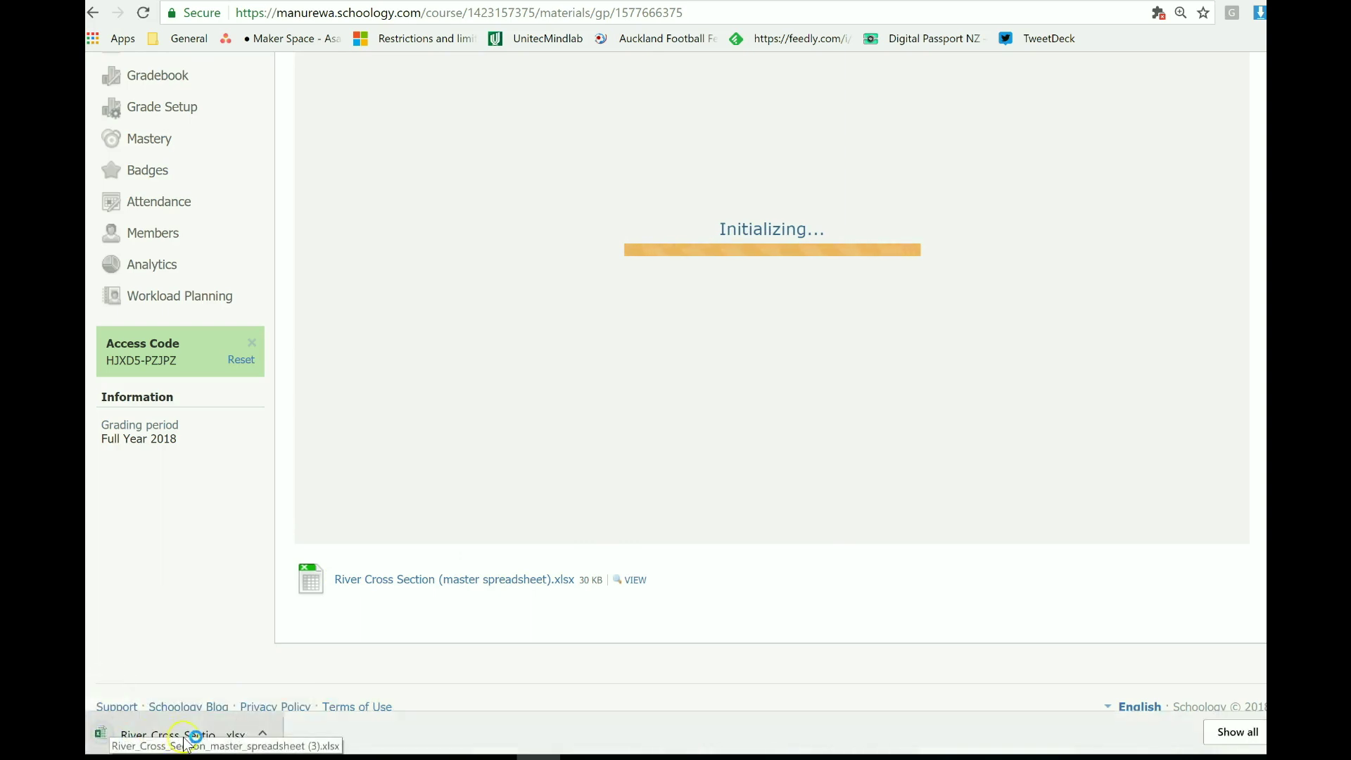
pyautogui.click(191, 739)
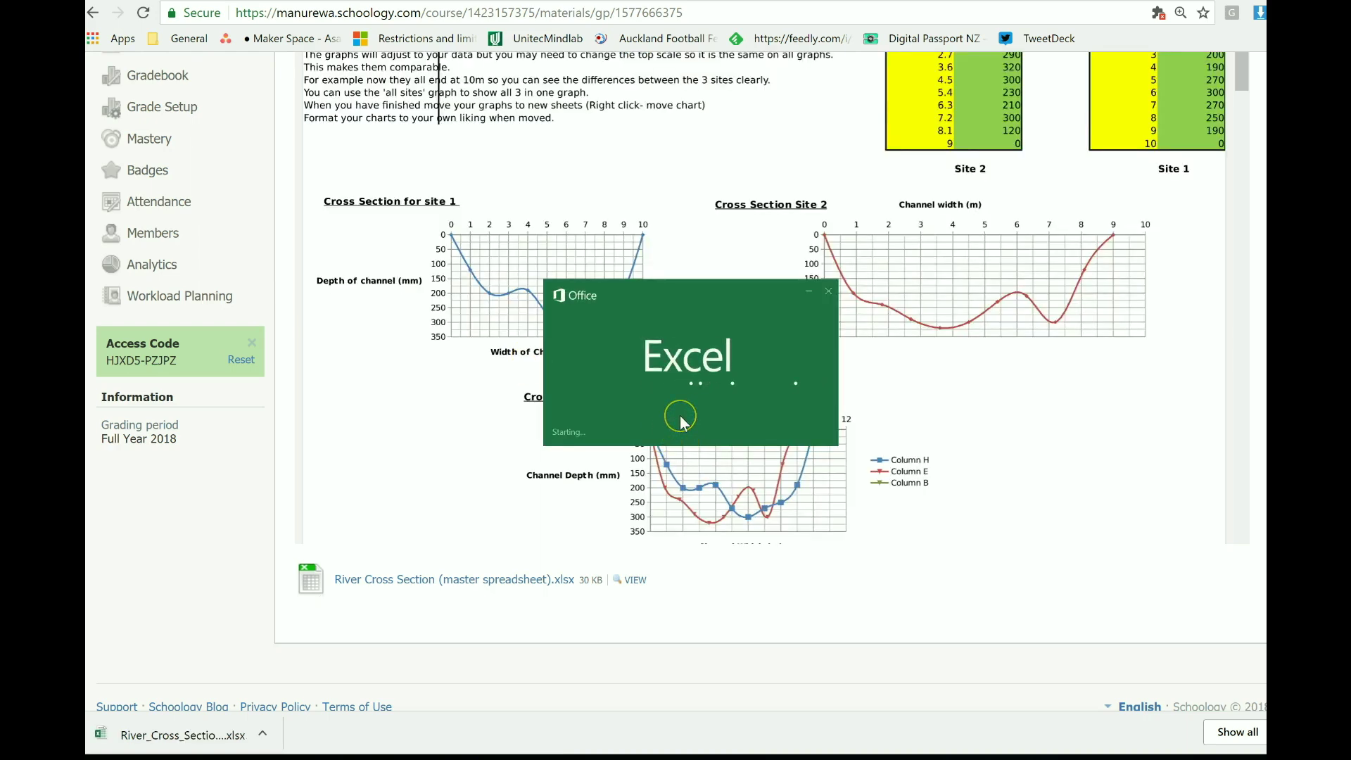
# - Enable editing on the River Cross Section workbook, check File > Info, then return to the sheet
pyautogui.click(702, 408)
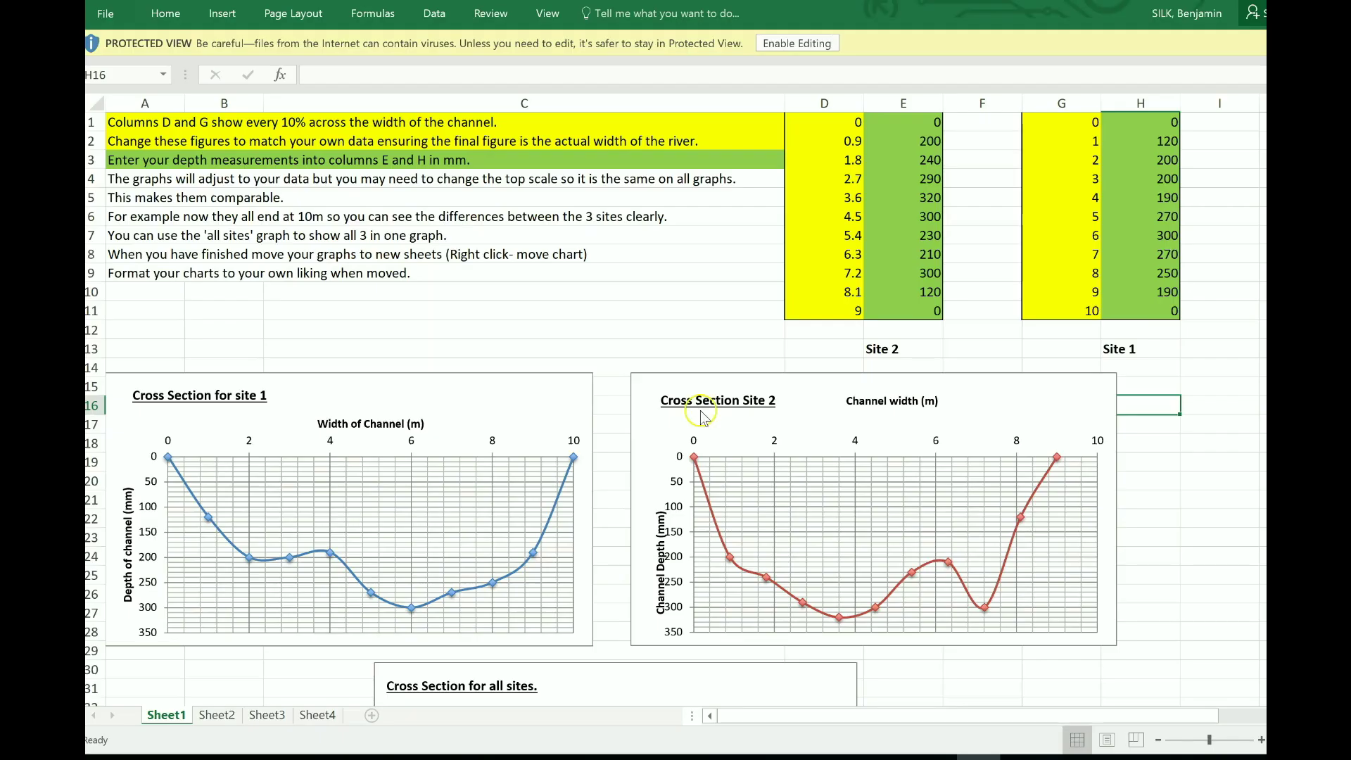
pyautogui.click(817, 45)
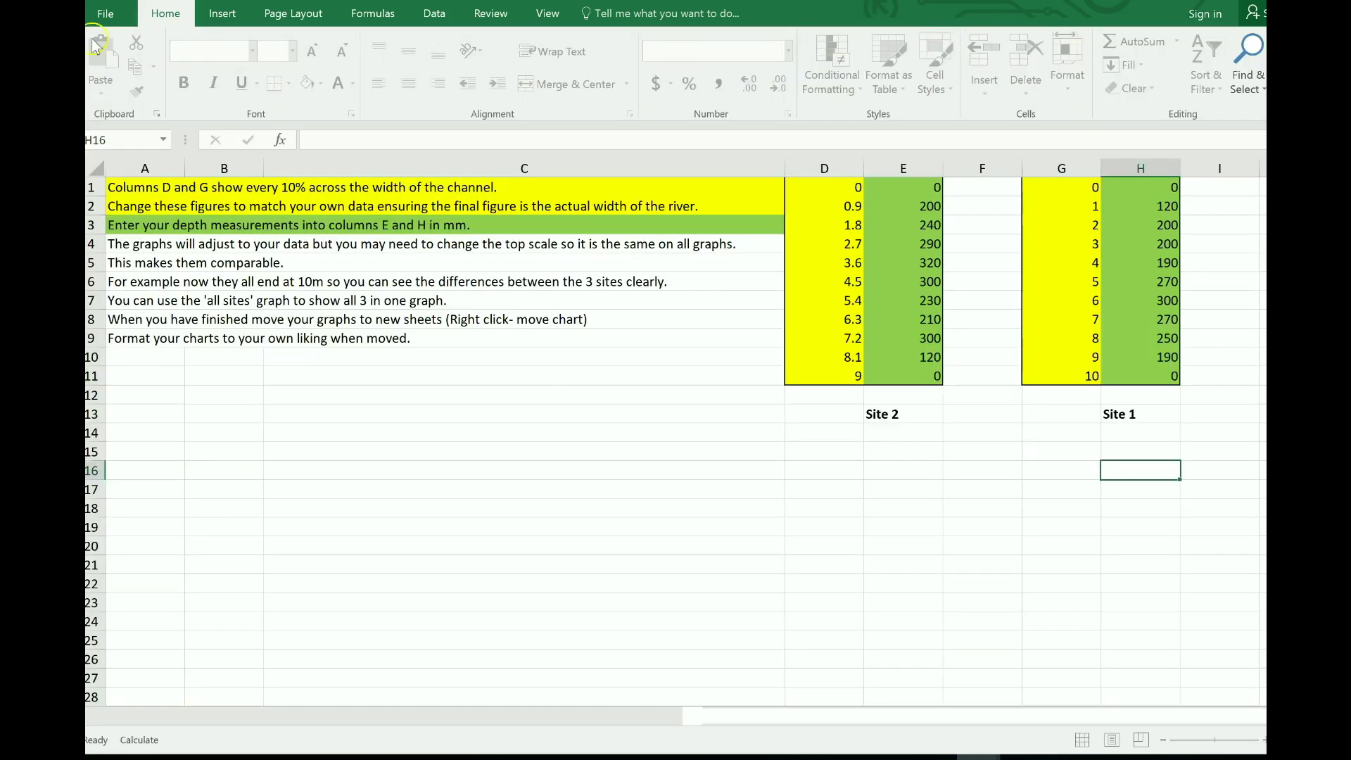
pyautogui.click(103, 20)
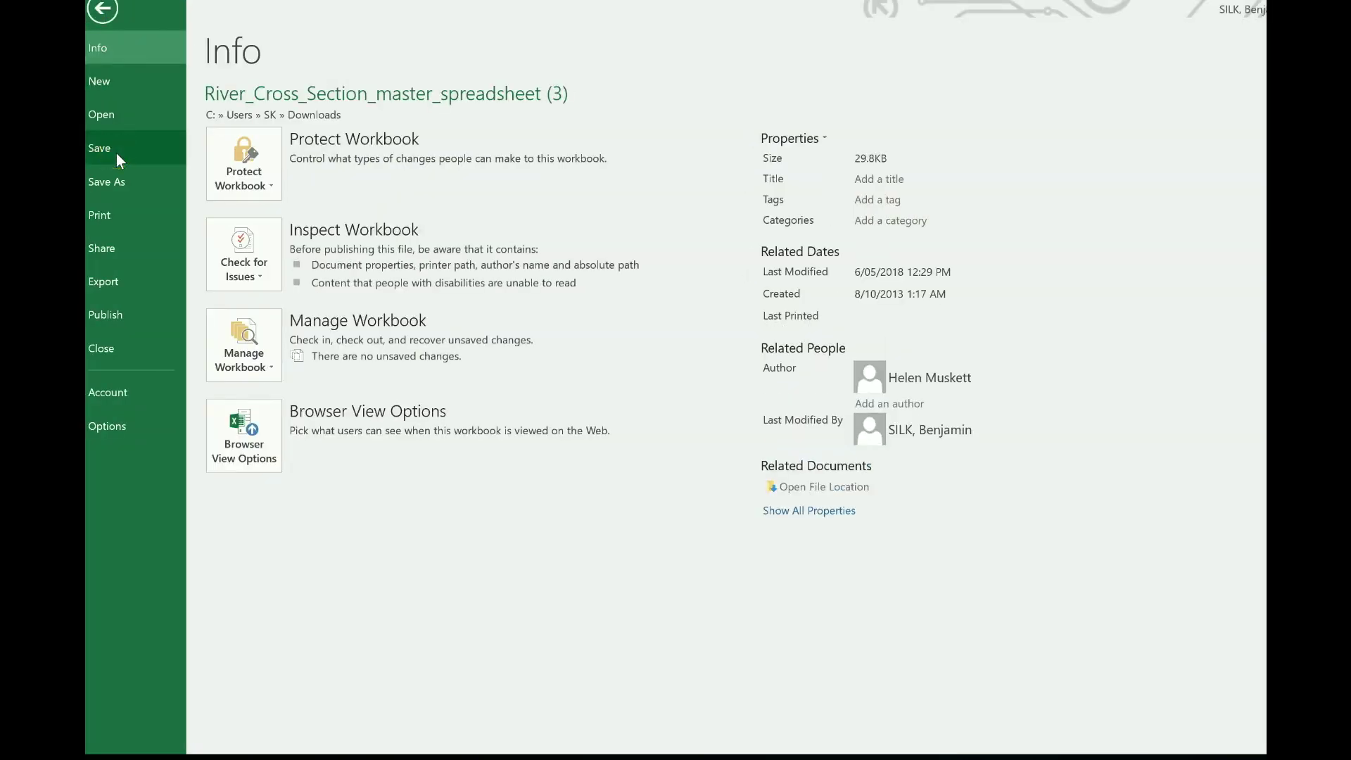
pyautogui.click(103, 13)
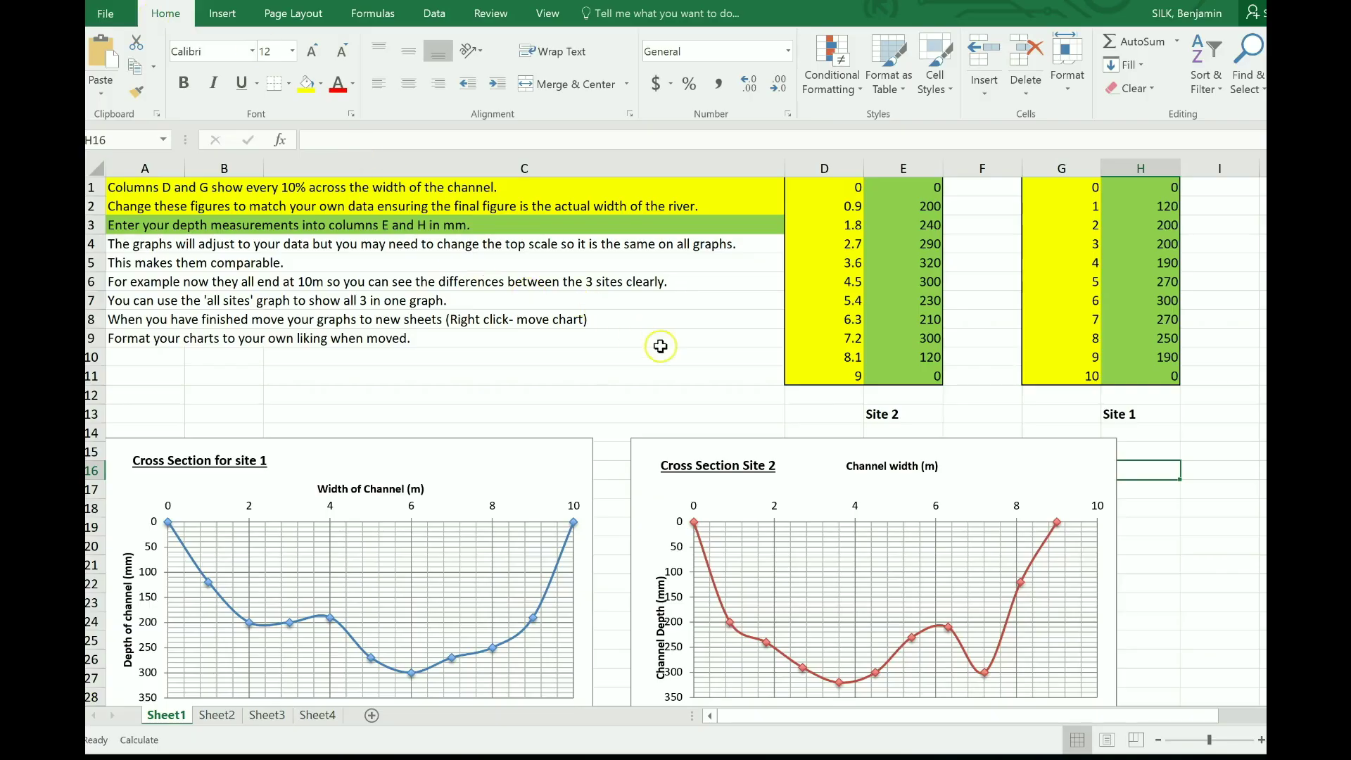
pyautogui.click(665, 357)
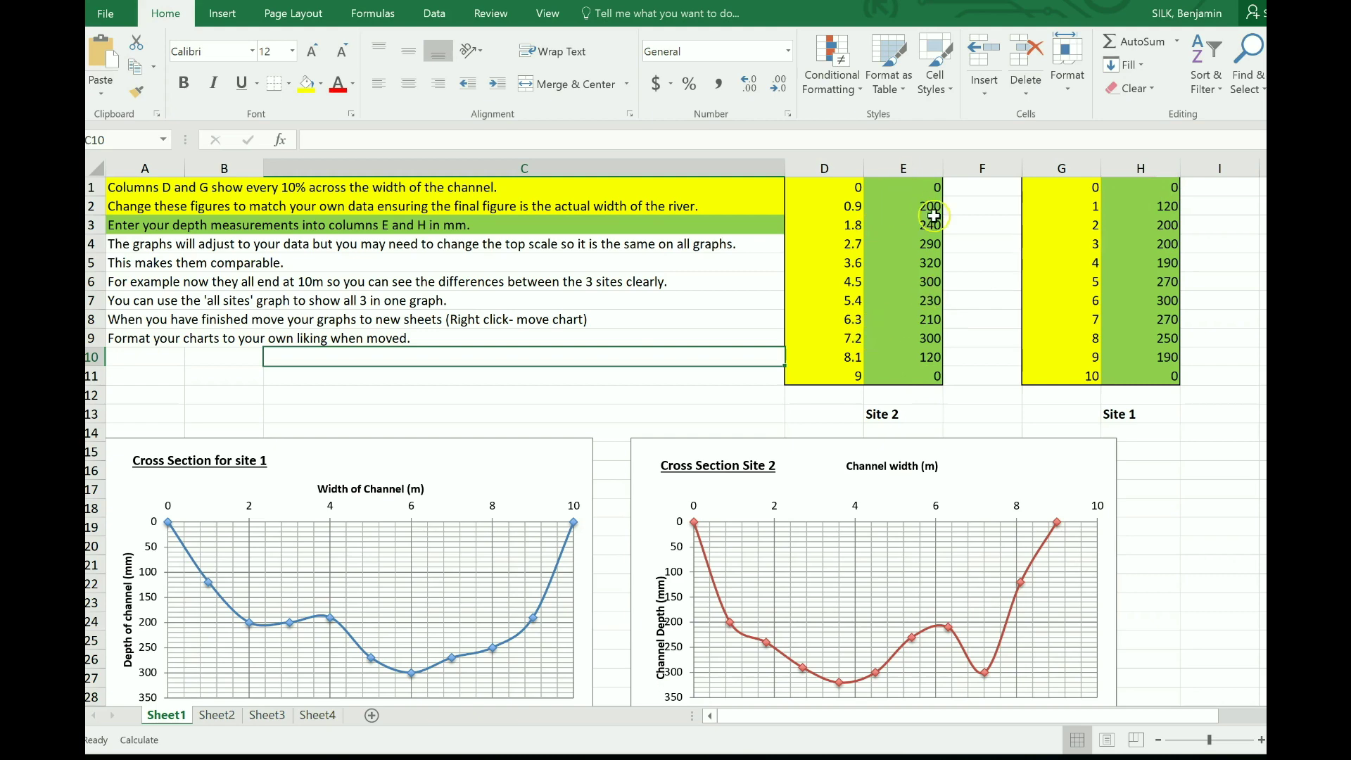
pyautogui.scroll(-1, 843, 319)
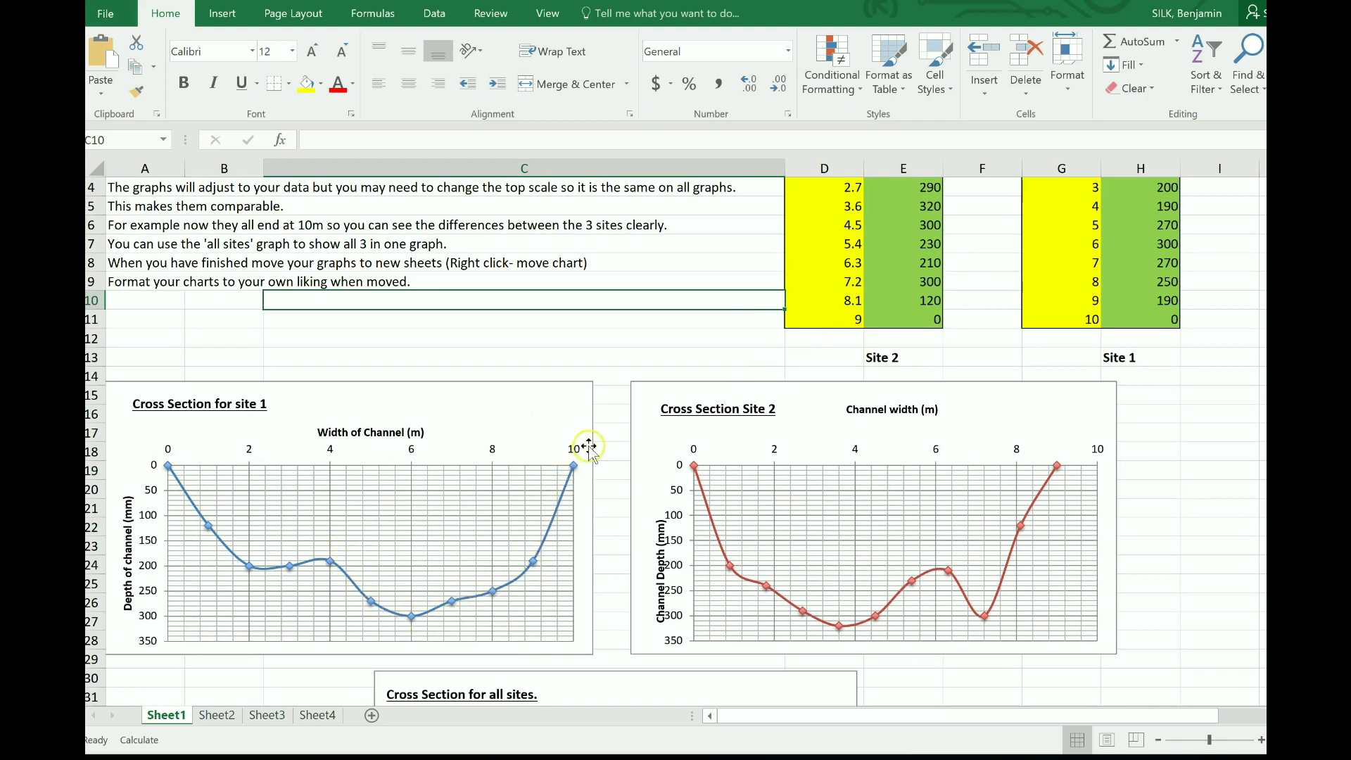
pyautogui.scroll(1, 736, 433)
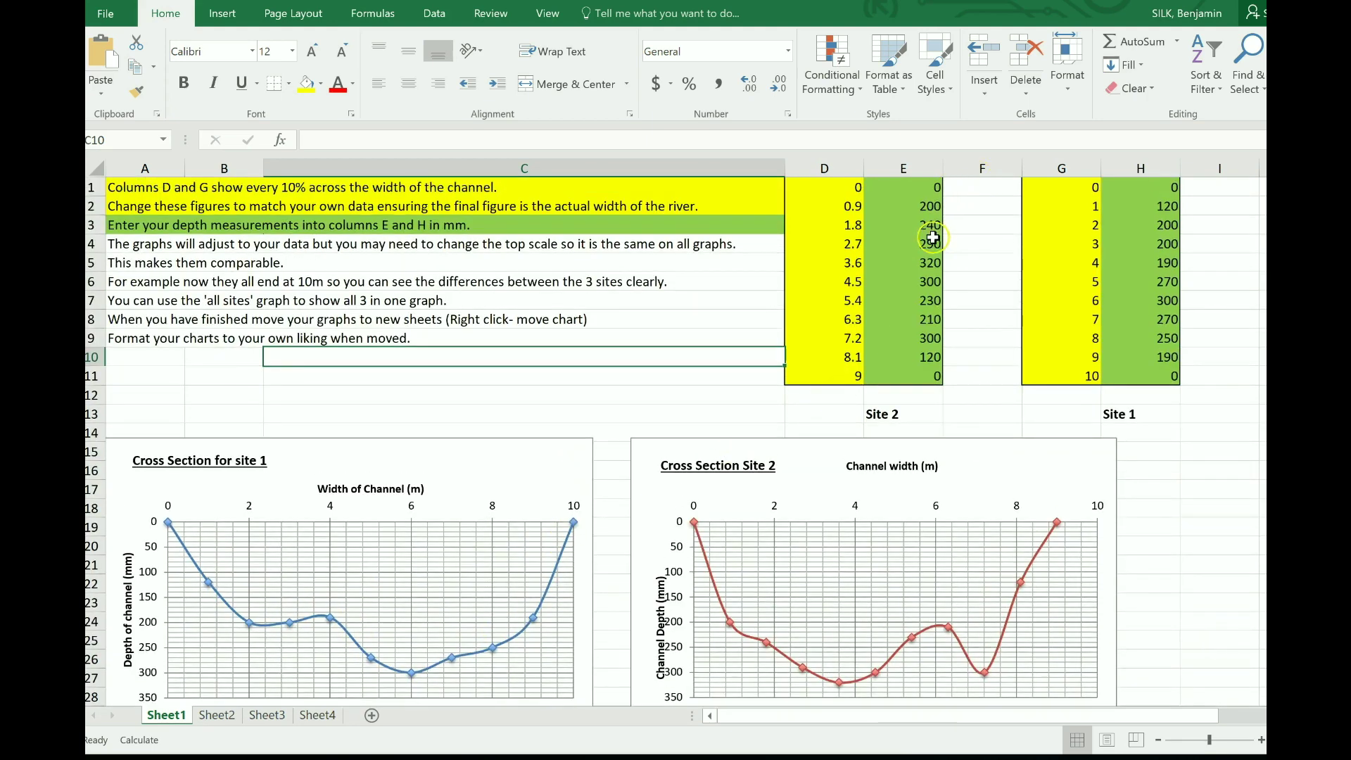
pyautogui.moveTo(929, 189); pyautogui.dragTo(932, 373)
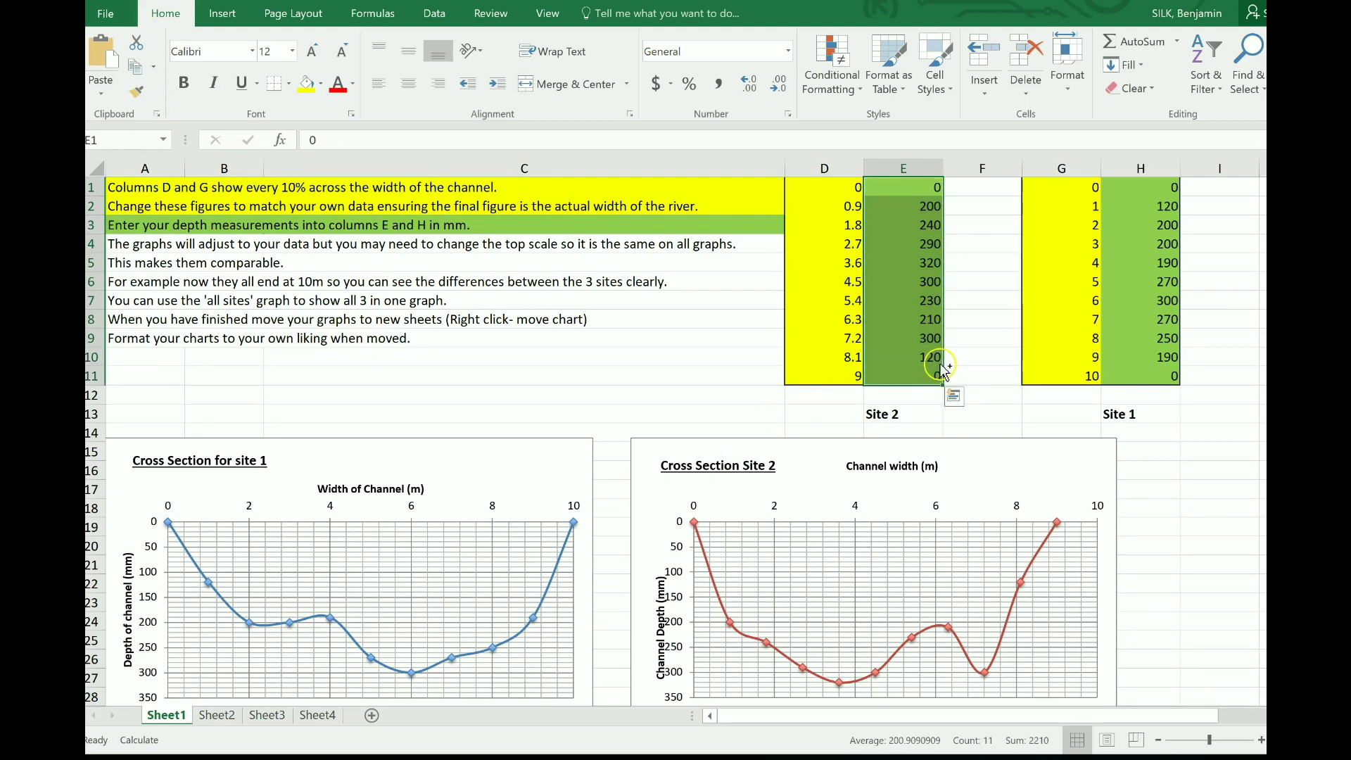
pyautogui.hotkey('ctrl', 'c')
pyautogui.click(986, 185)
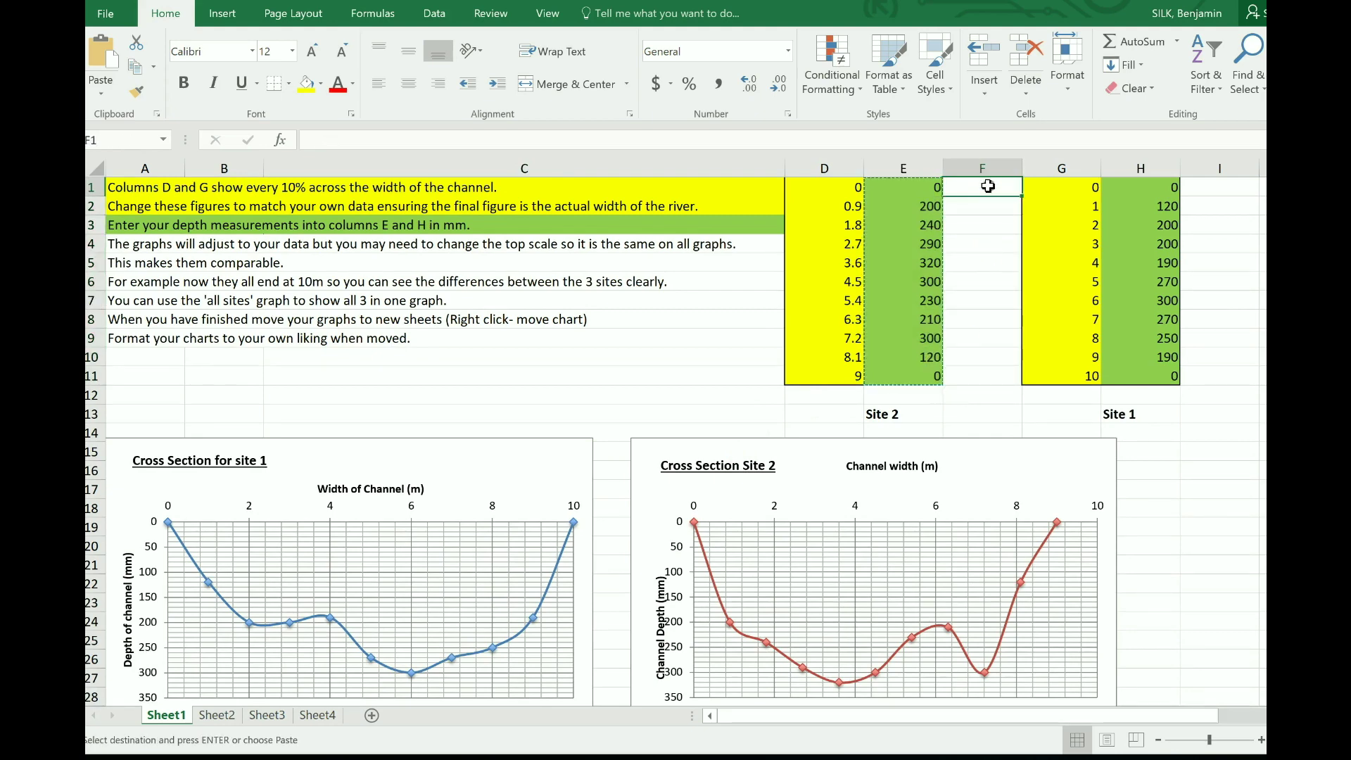
pyautogui.hotkey('ctrl', 'v')
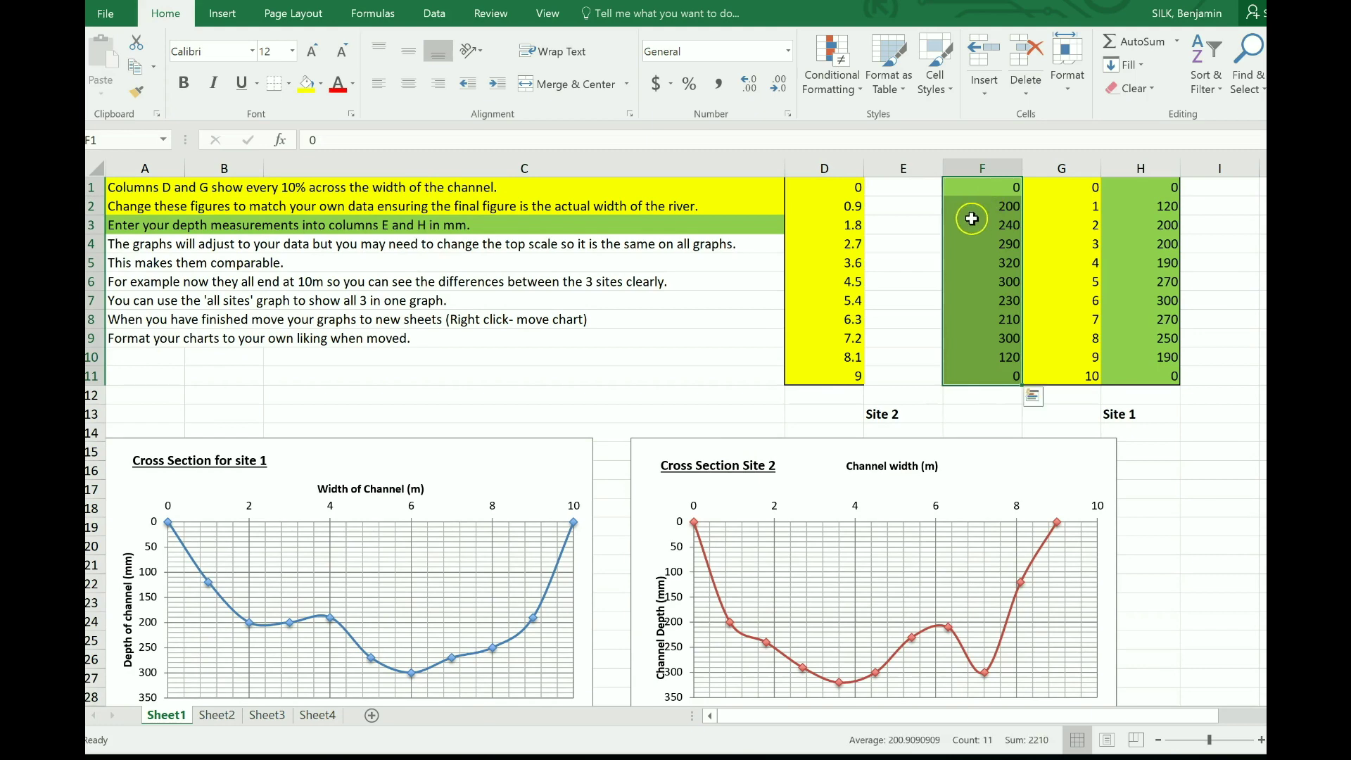
pyautogui.hotkey('ctrl', 'z')
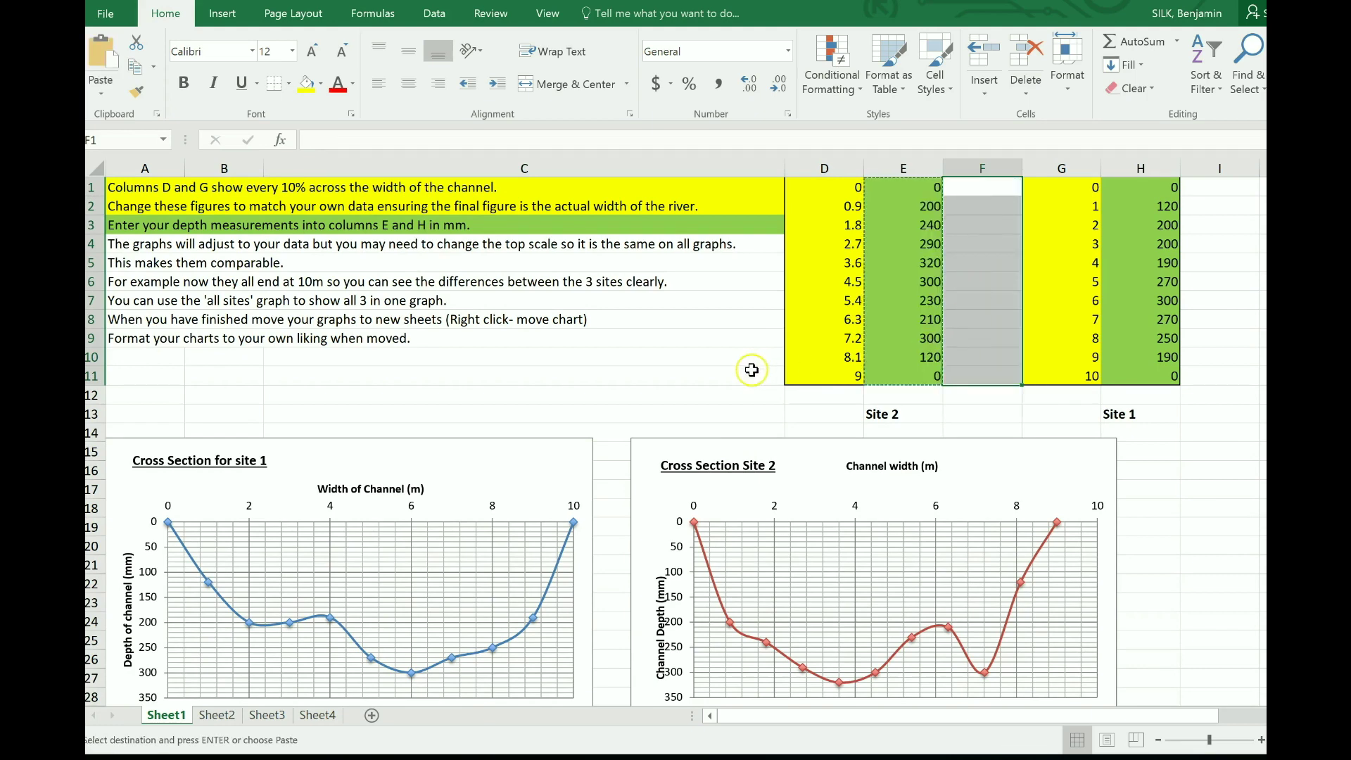
pyautogui.click(926, 225)
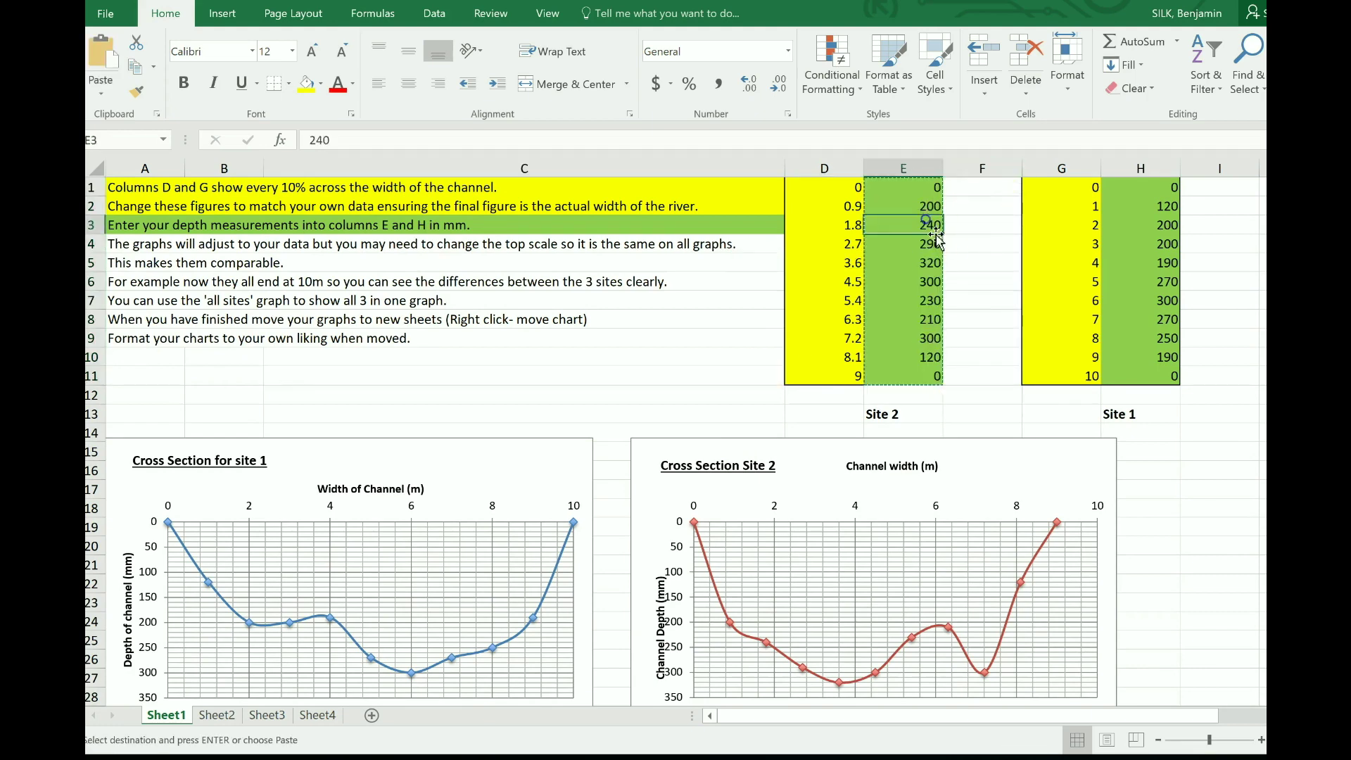
pyautogui.click(928, 300)
pyautogui.scroll(-1, 930, 290)
pyautogui.scroll(3, 931, 290)
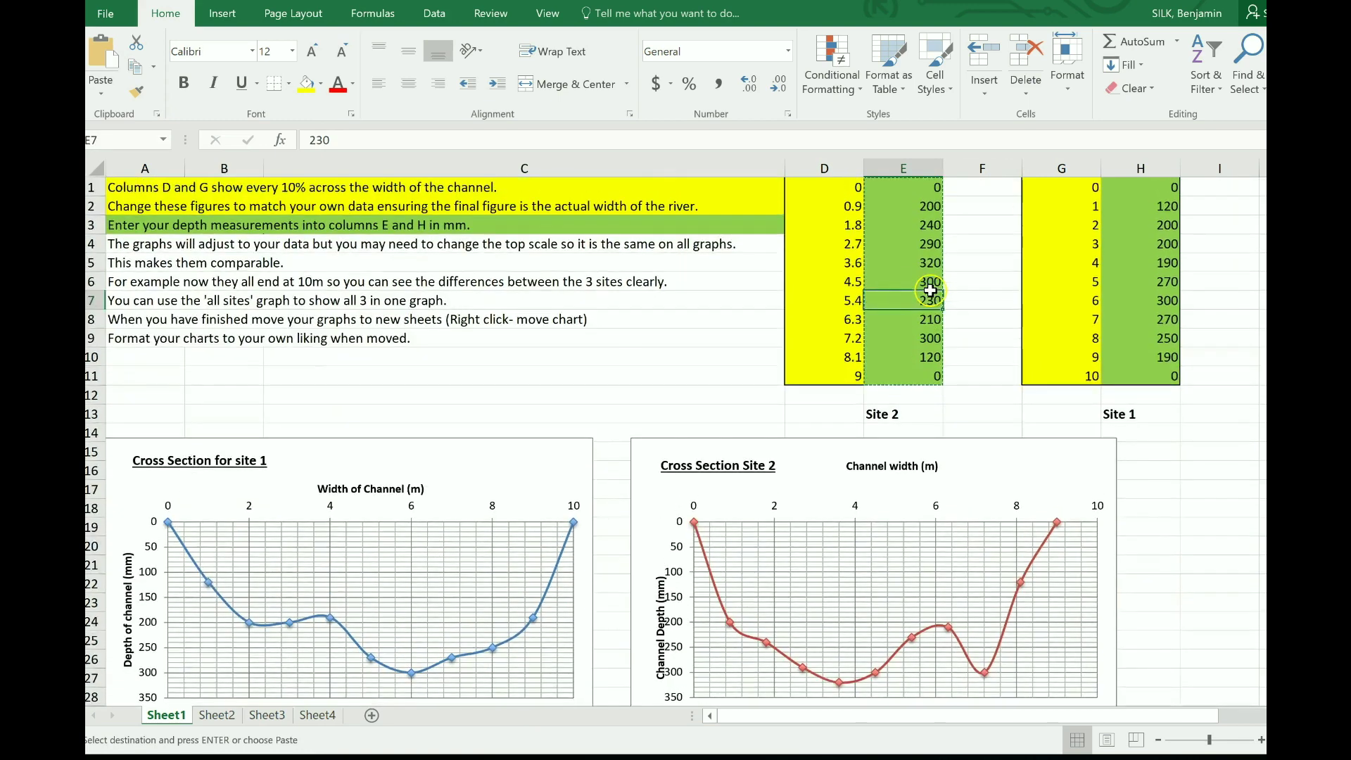
pyautogui.click(917, 268)
pyautogui.write('5')
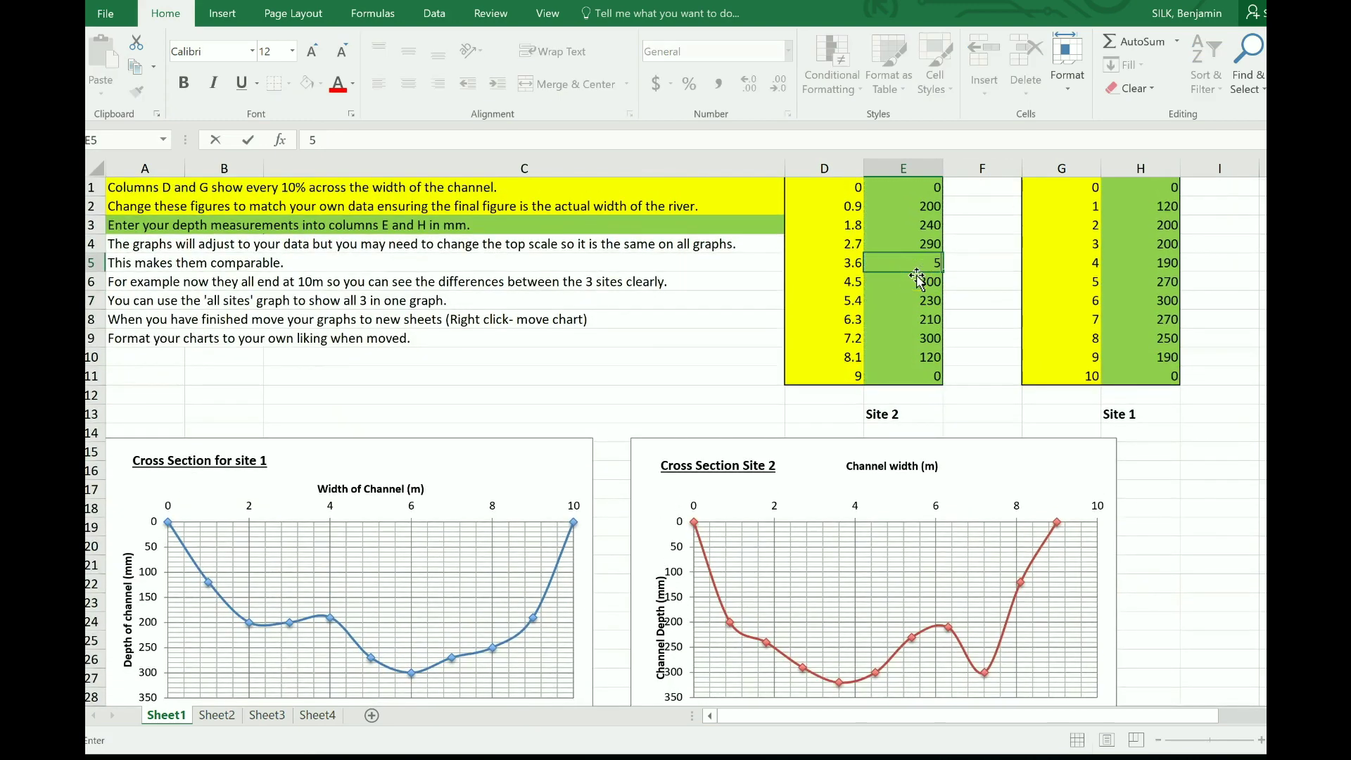
pyautogui.write('20')
pyautogui.press('Return')
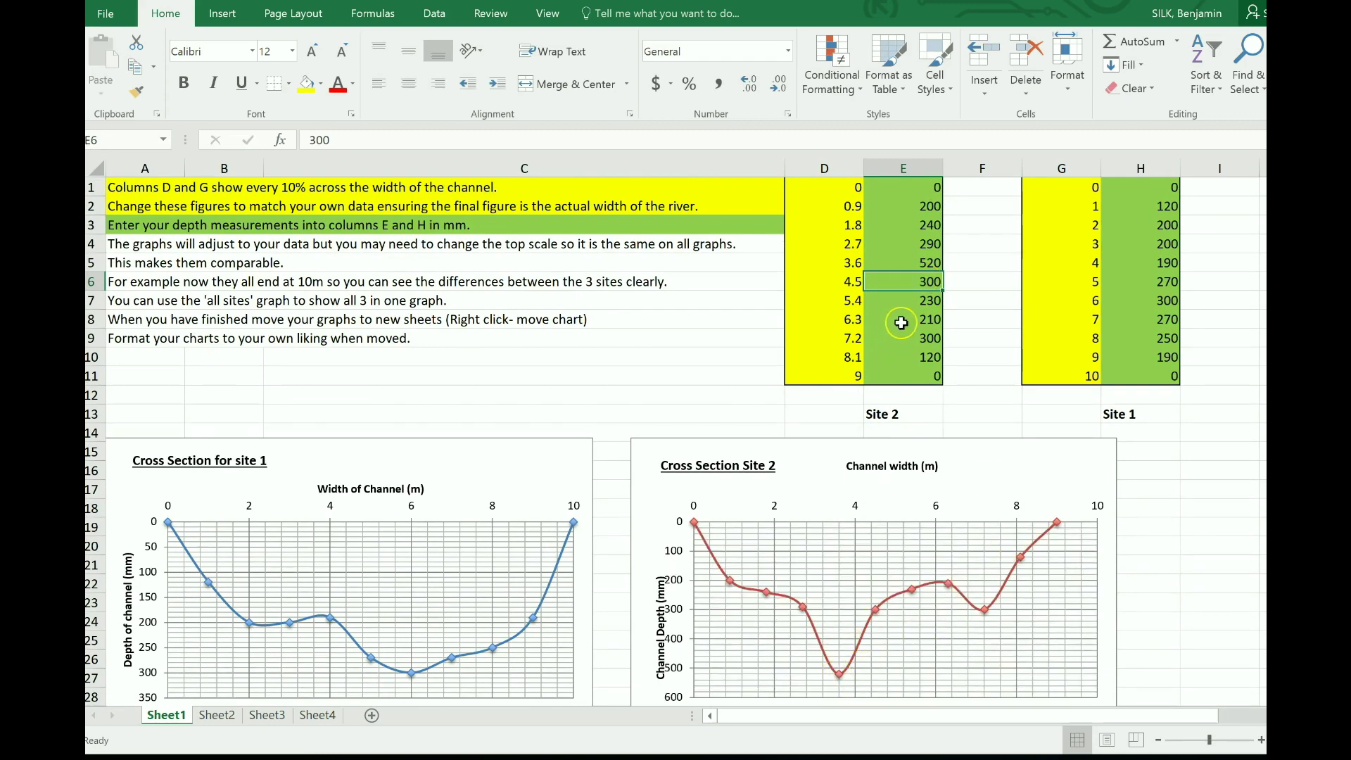
pyautogui.hotkey('ctrl', 'z')
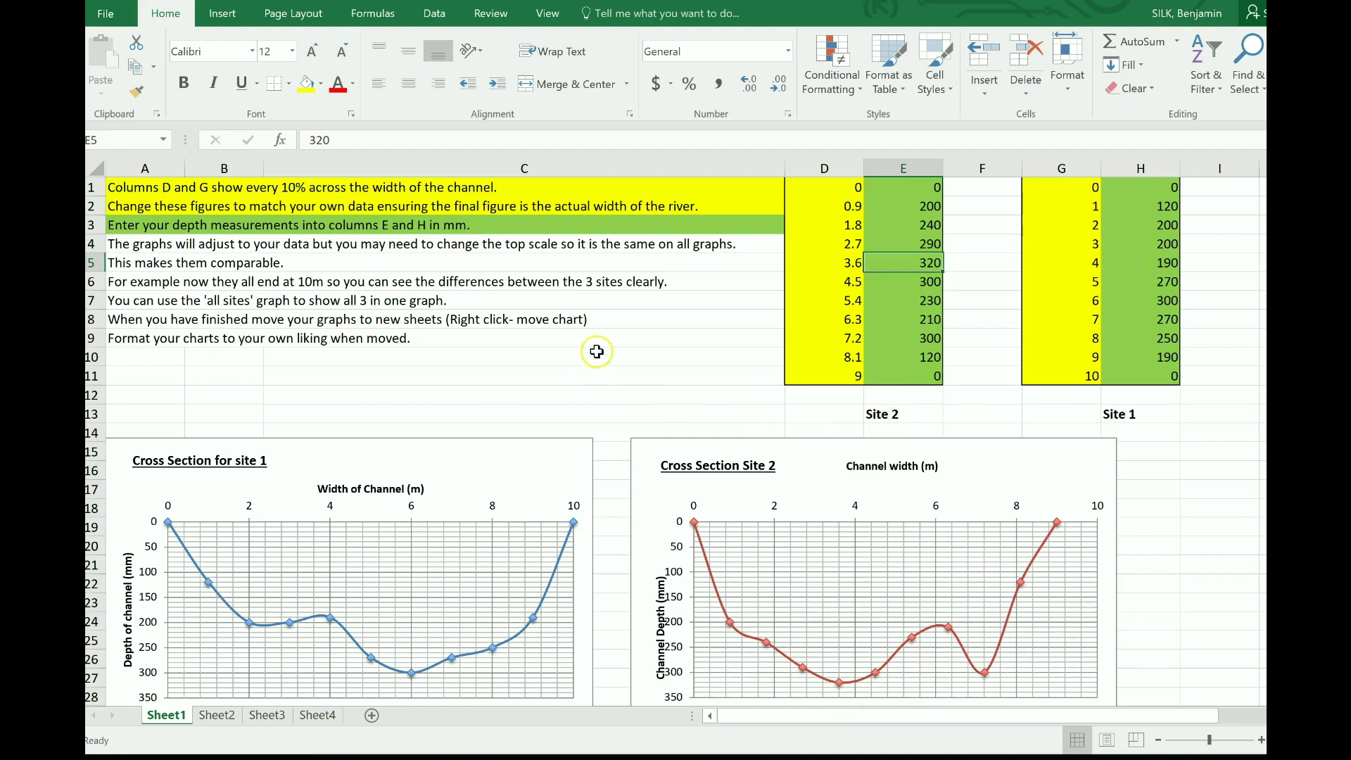
# - Scroll through the worksheet to review the Site 1, Site 2 and combined cross-section charts
pyautogui.click(670, 339)
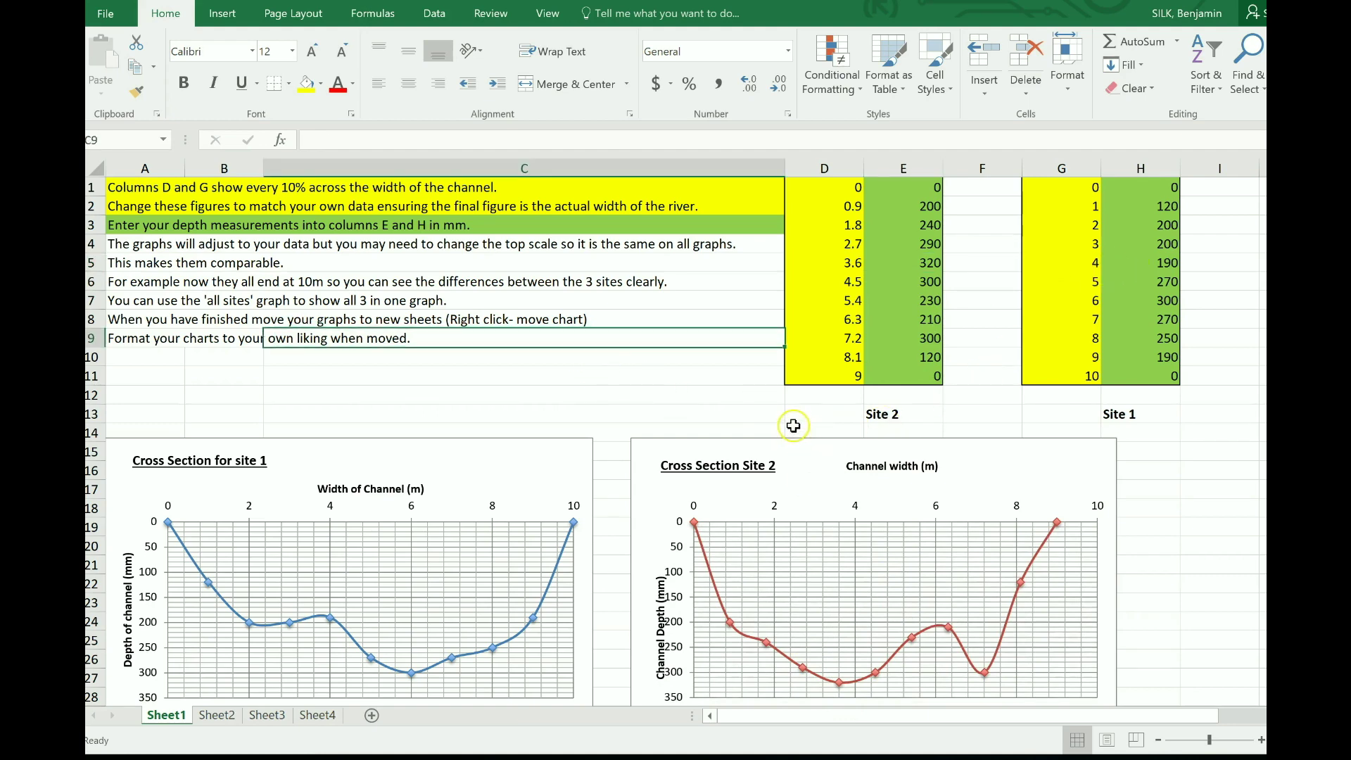
pyautogui.scroll(-1, 793, 425)
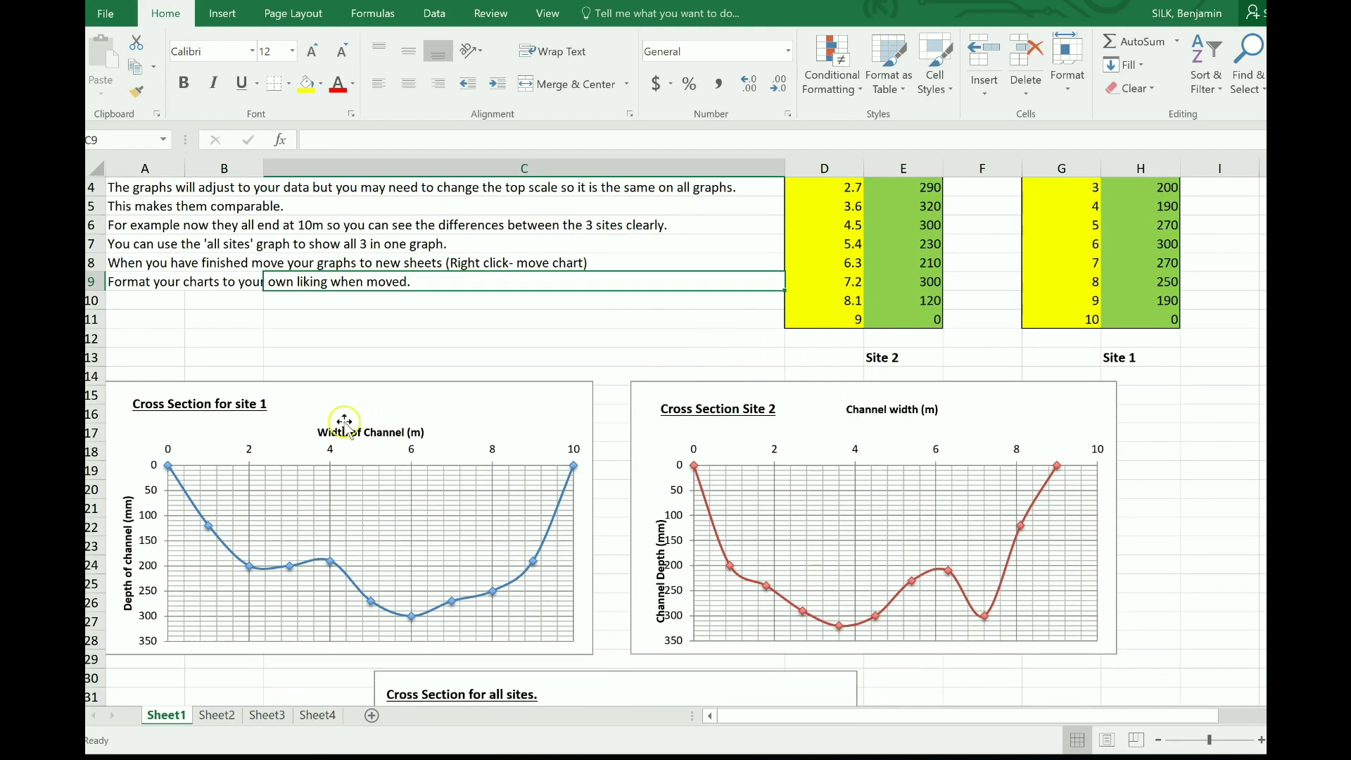
pyautogui.scroll(1, 277, 479)
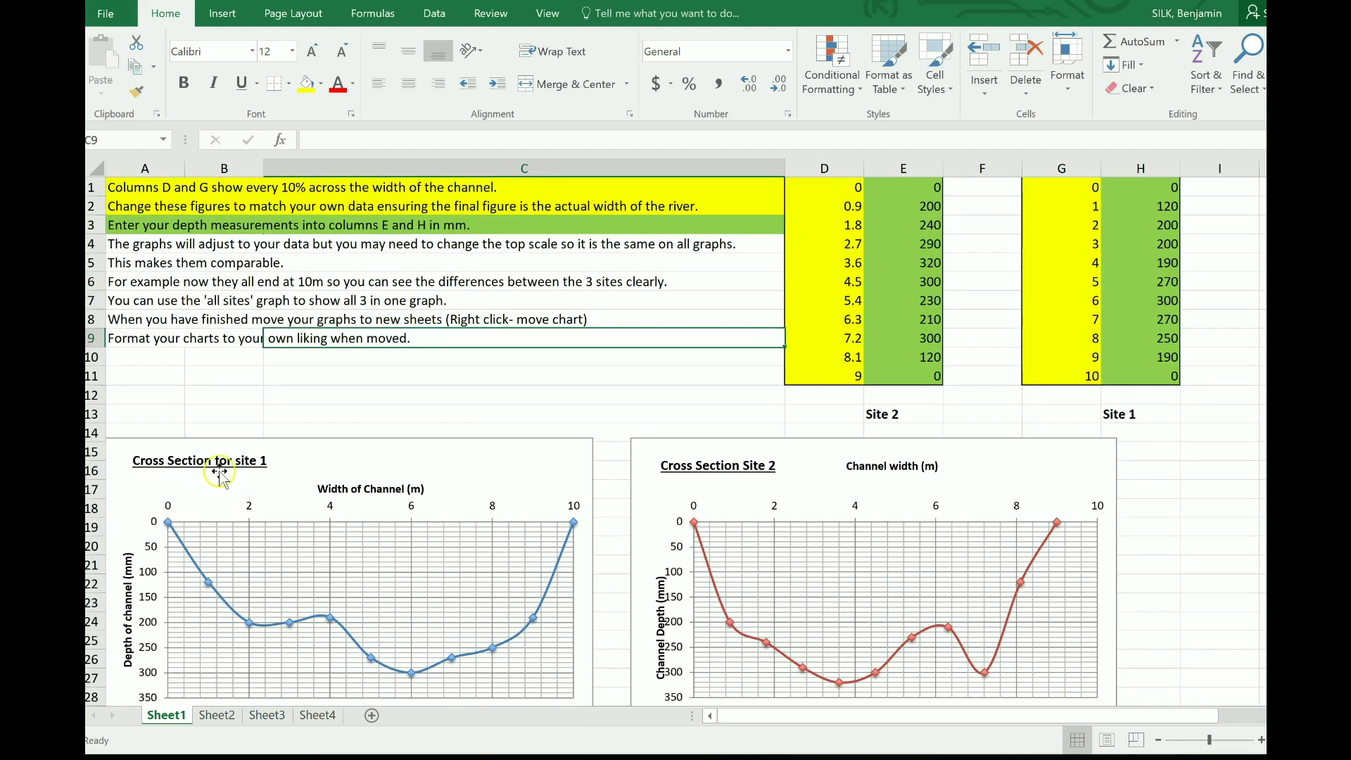
pyautogui.scroll(-5, 828, 468)
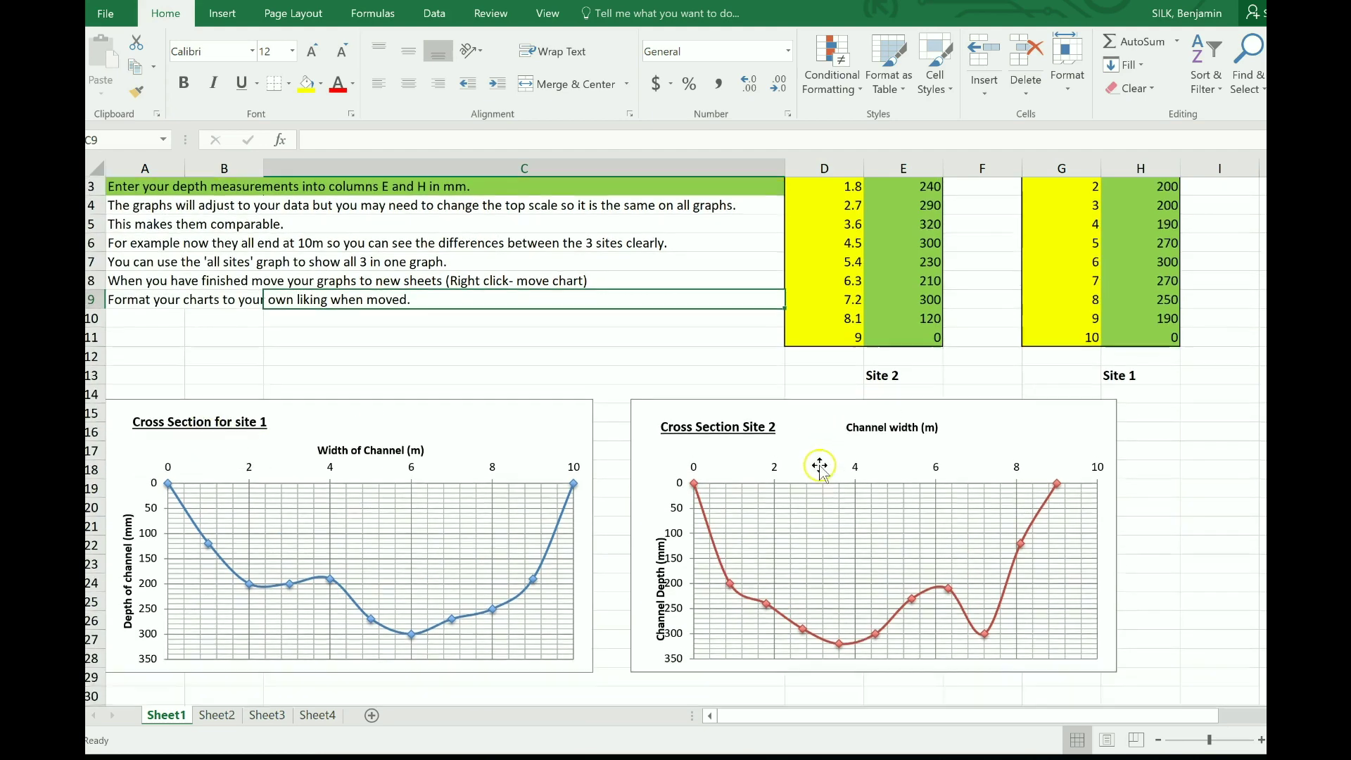
pyautogui.scroll(-1, 702, 558)
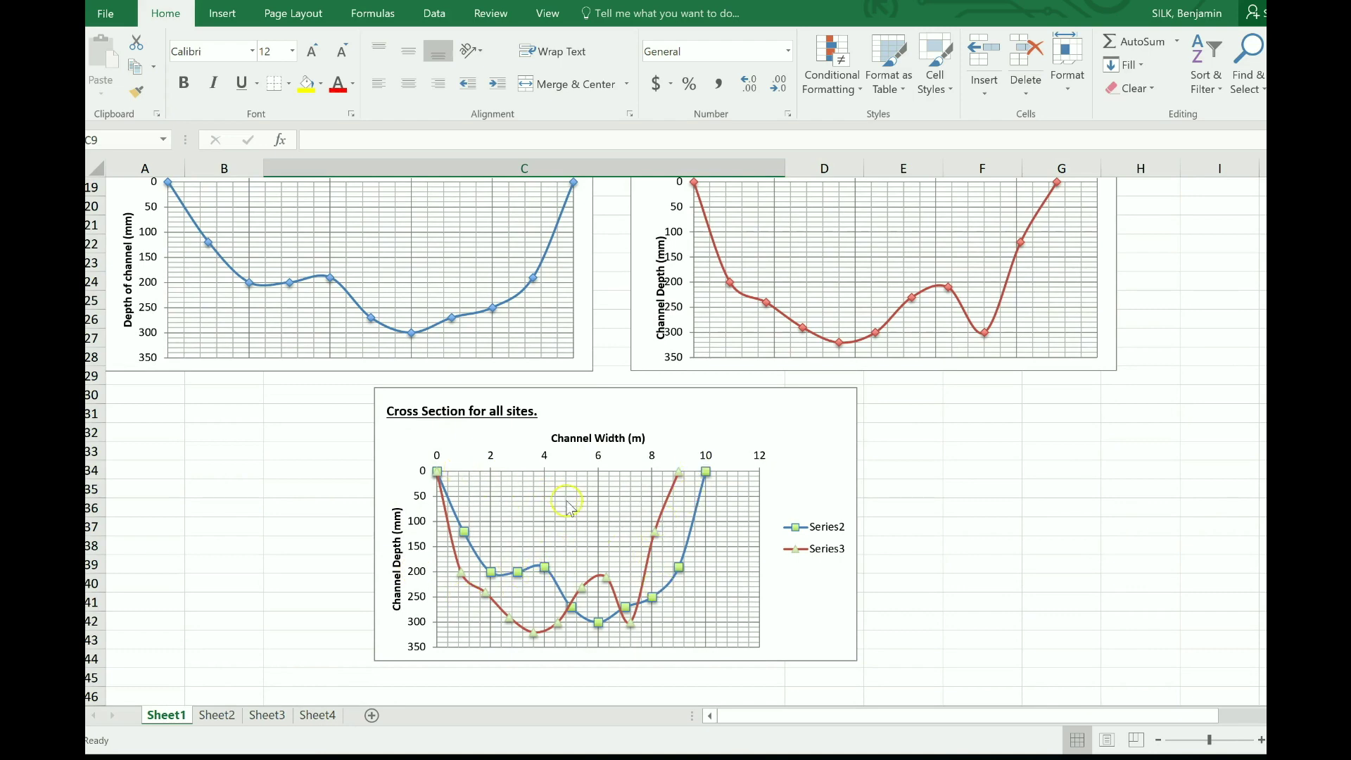
pyautogui.scroll(6, 674, 535)
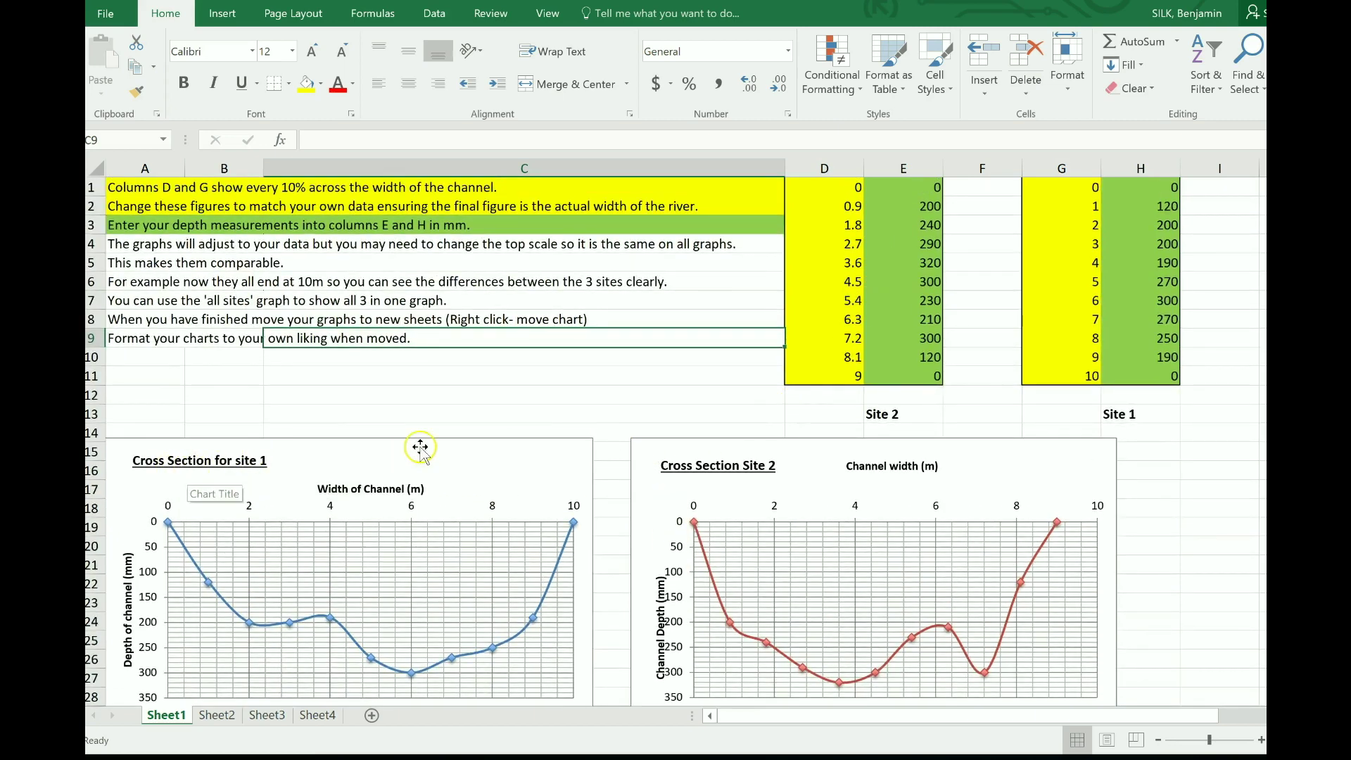
# - Copy the Site 1 cross-section chart and return to the Schoology page in Chrome
pyautogui.rightClick(524, 445)
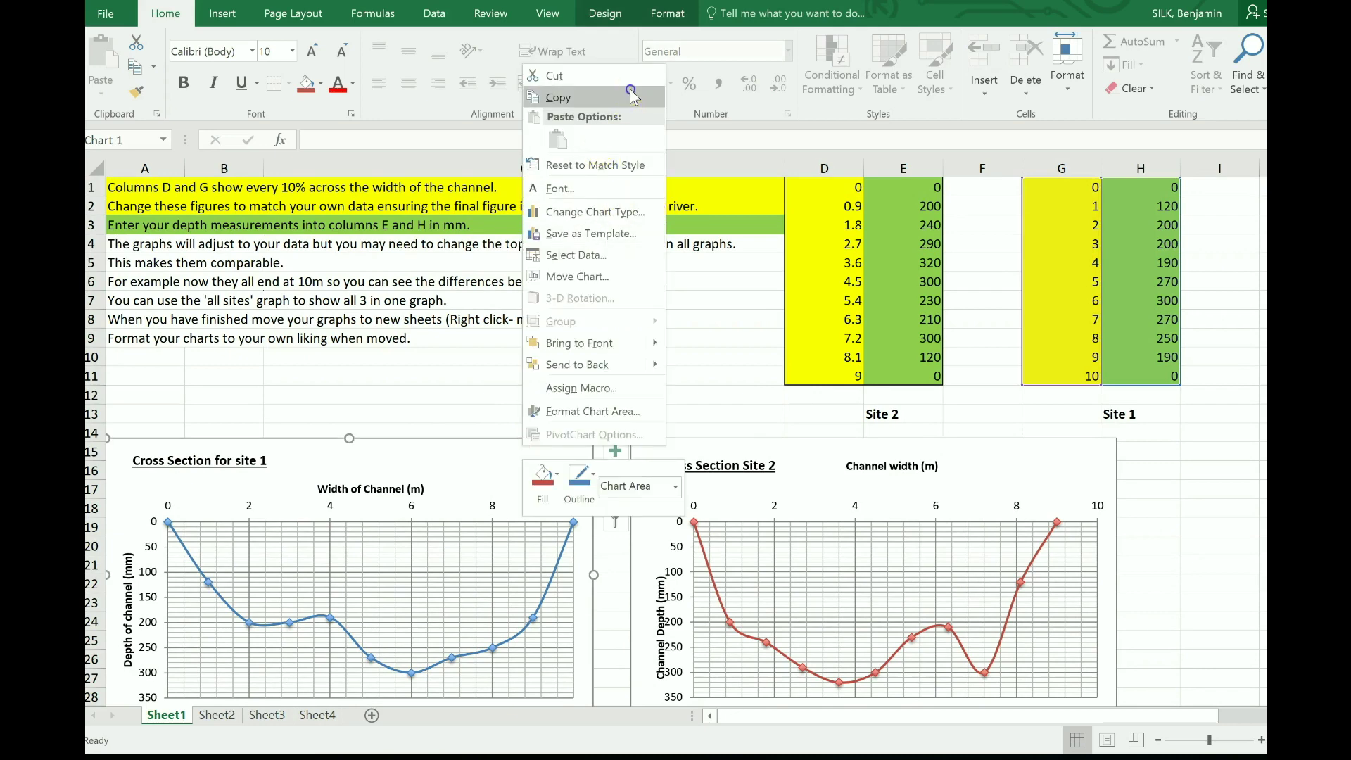
pyautogui.click(632, 96)
pyautogui.press('Escape')
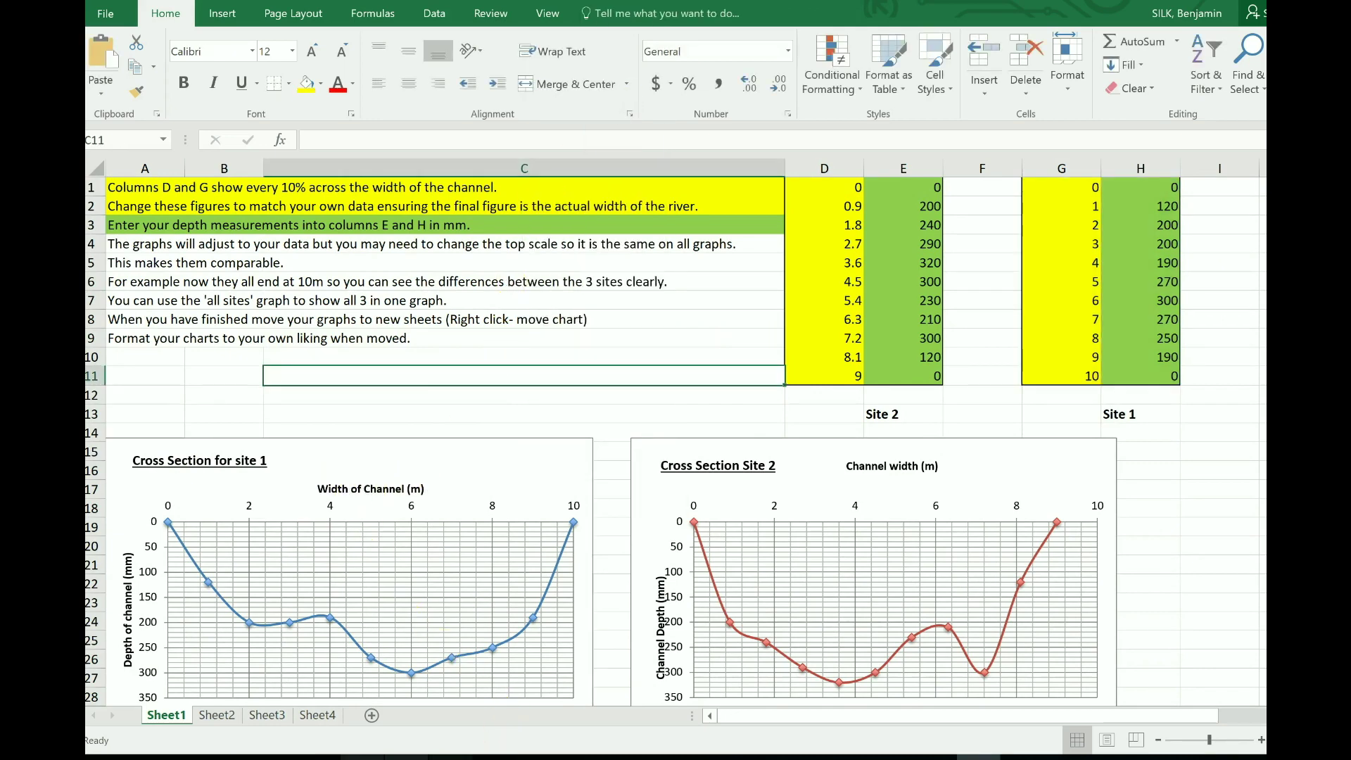
pyautogui.click(538, 757)
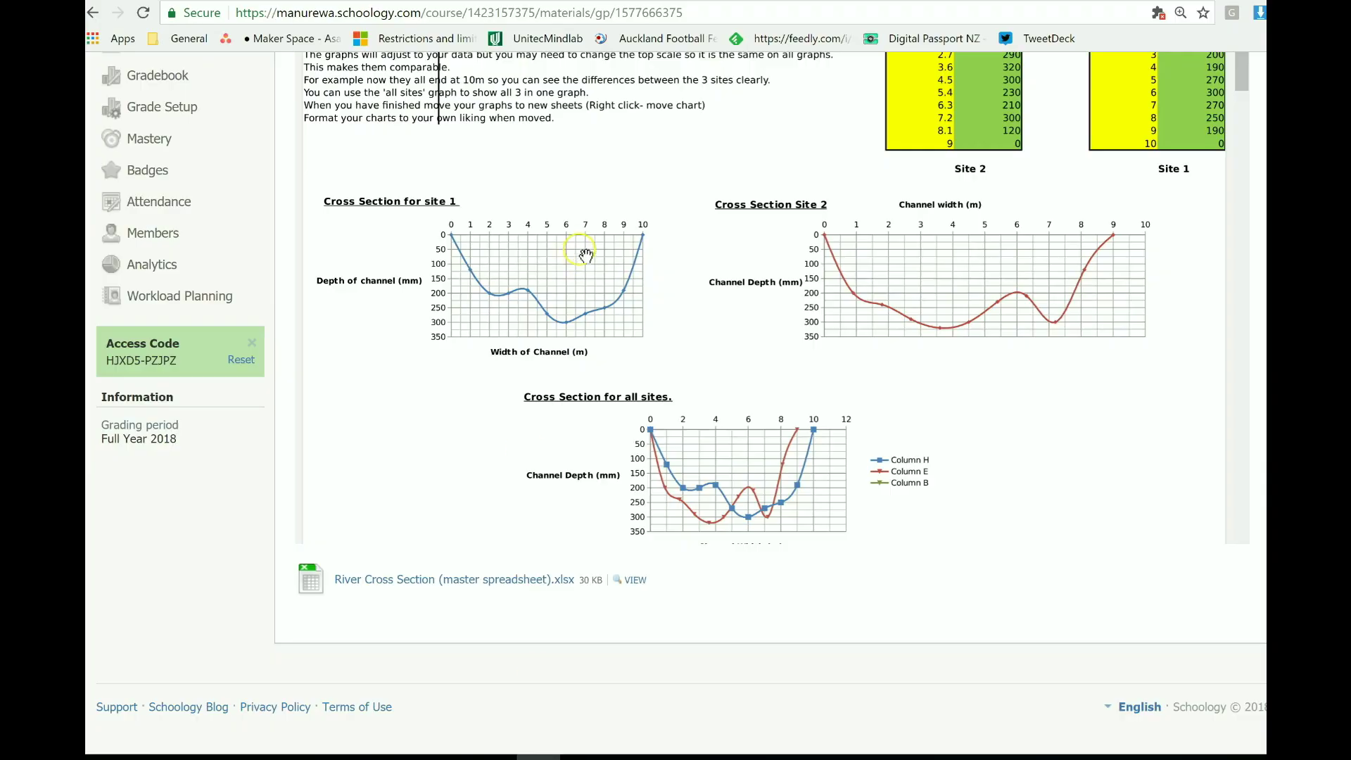
# - Go back to 2.5 Research, into Presenting data, and open River Profile (example).pdf
pyautogui.scroll(4, 586, 255)
pyautogui.click(496, 115)
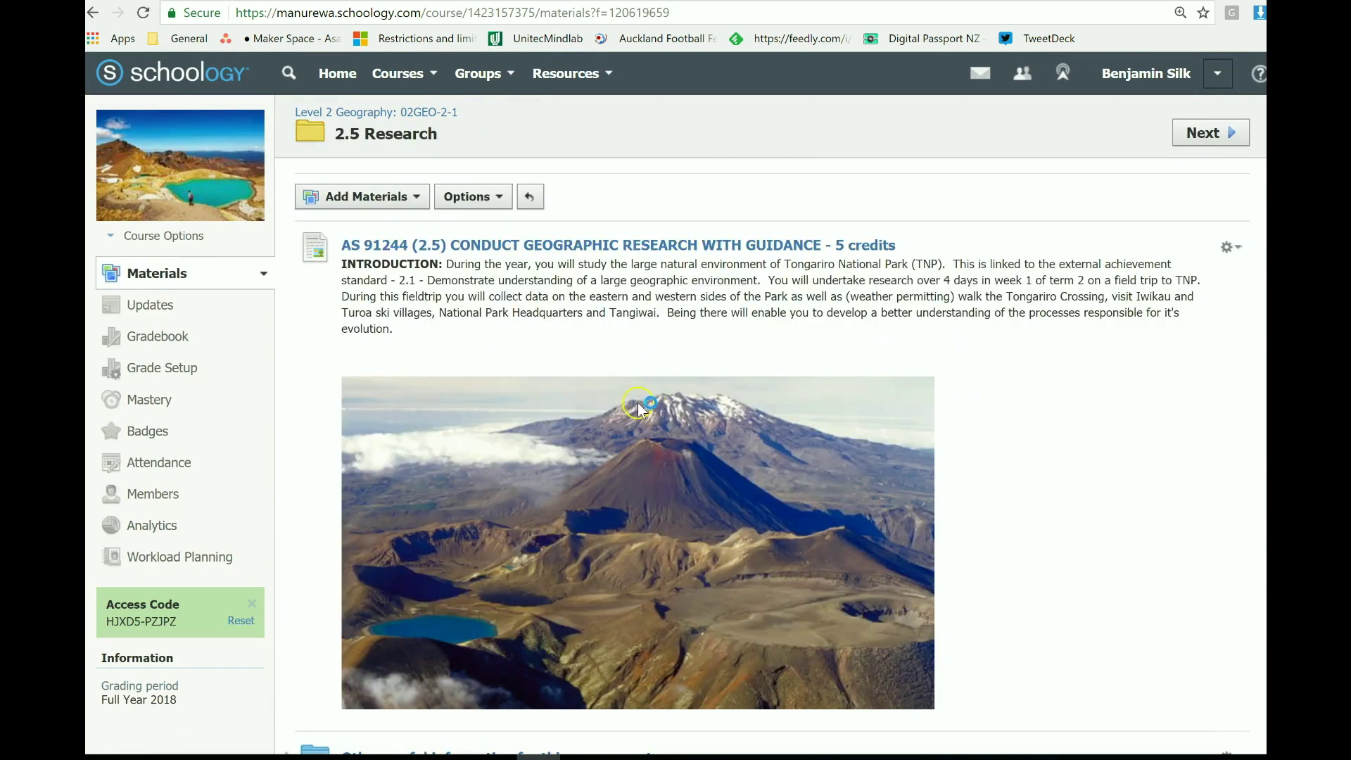
pyautogui.scroll(-5, 654, 387)
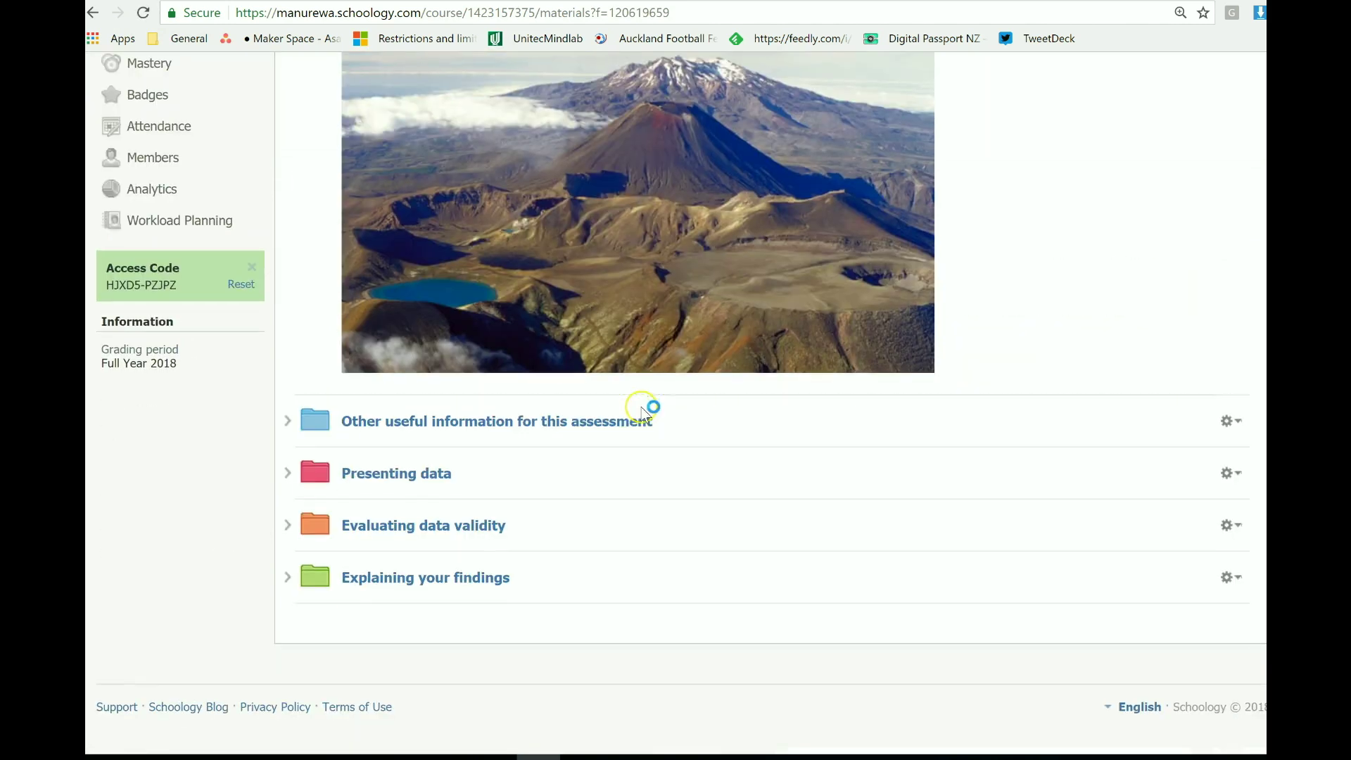
pyautogui.click(409, 473)
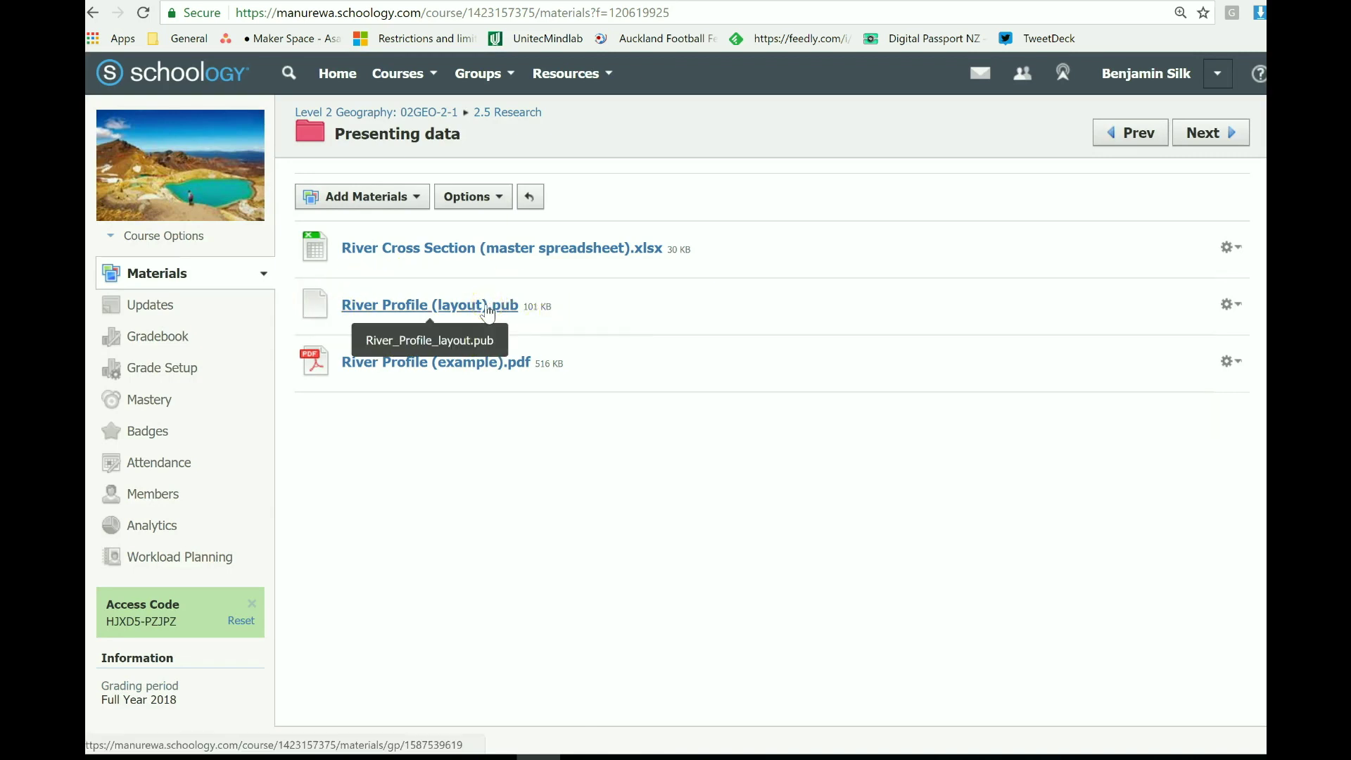
pyautogui.click(471, 365)
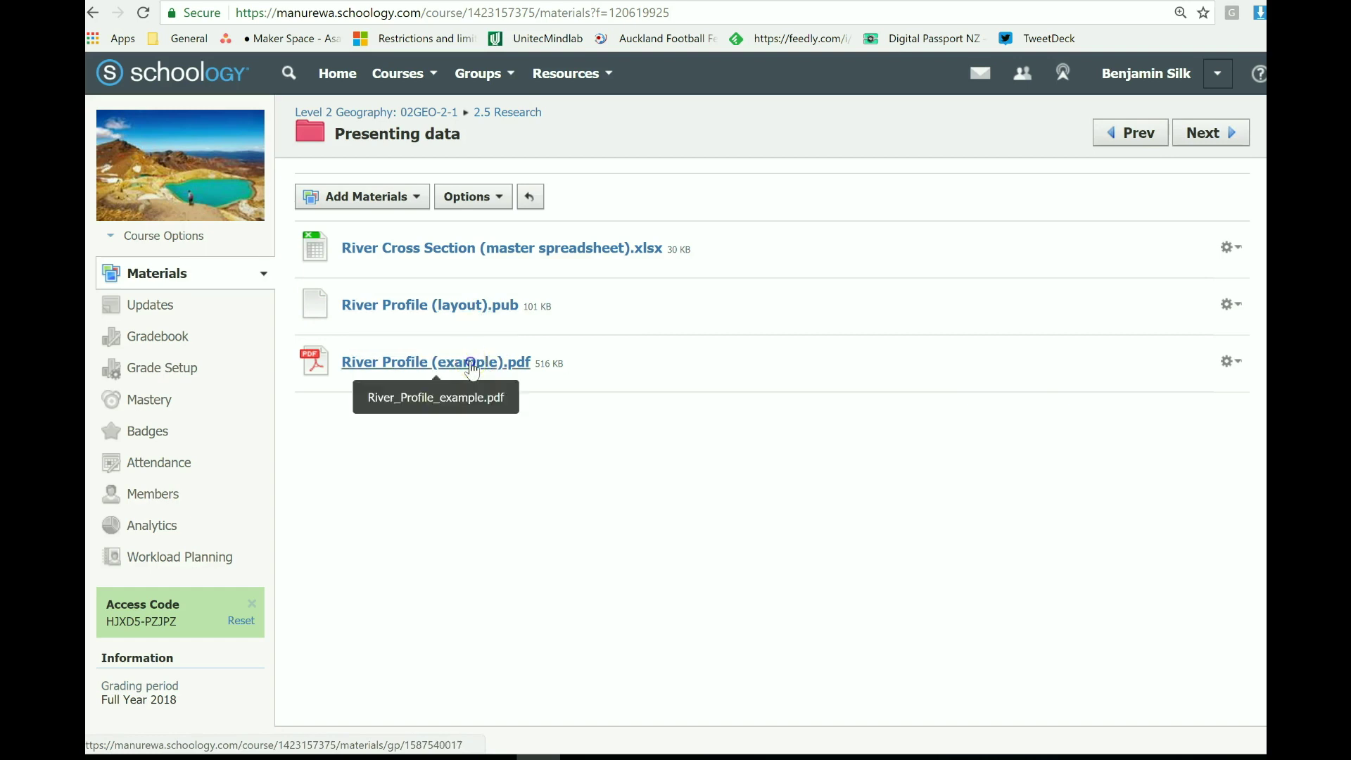
pyautogui.click(459, 362)
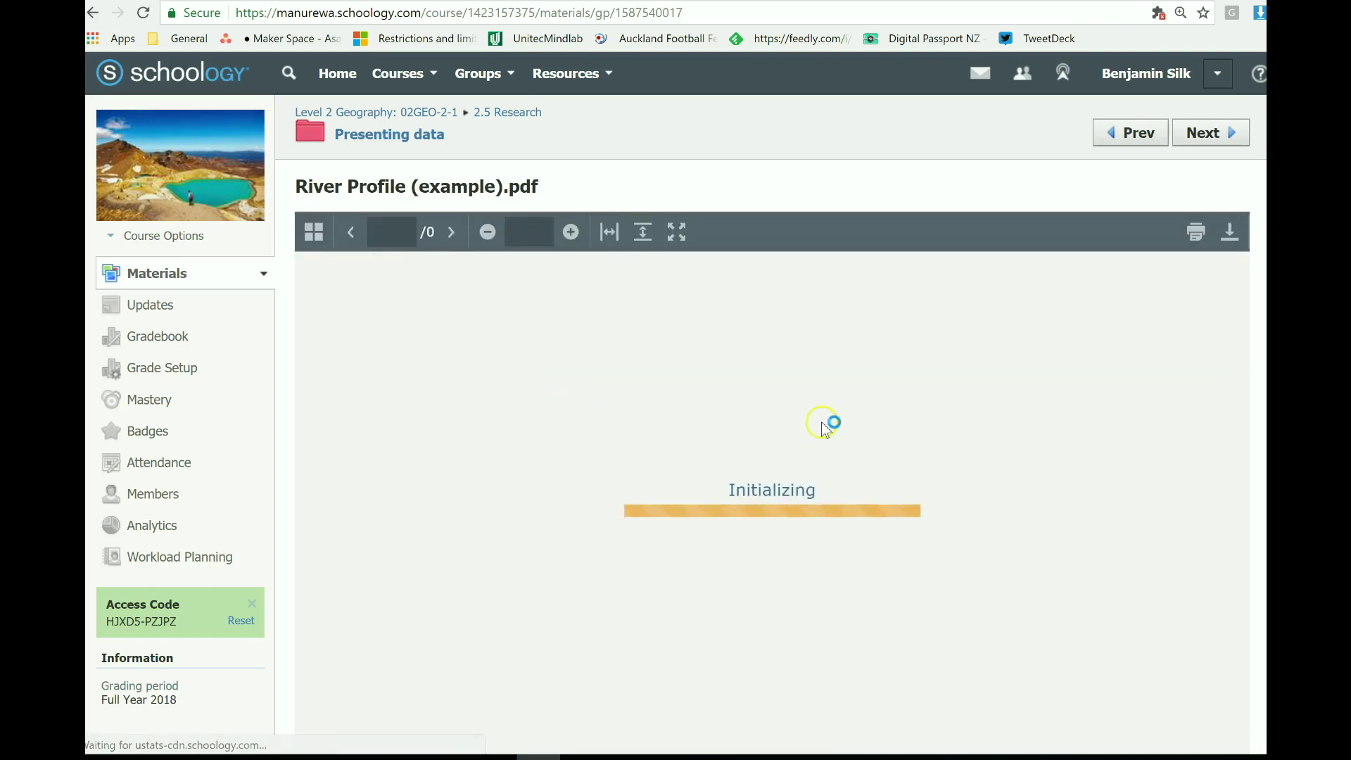
# - View the River Profile example PDF full screen, scroll through it, then exit full screen
pyautogui.scroll(-1, 835, 425)
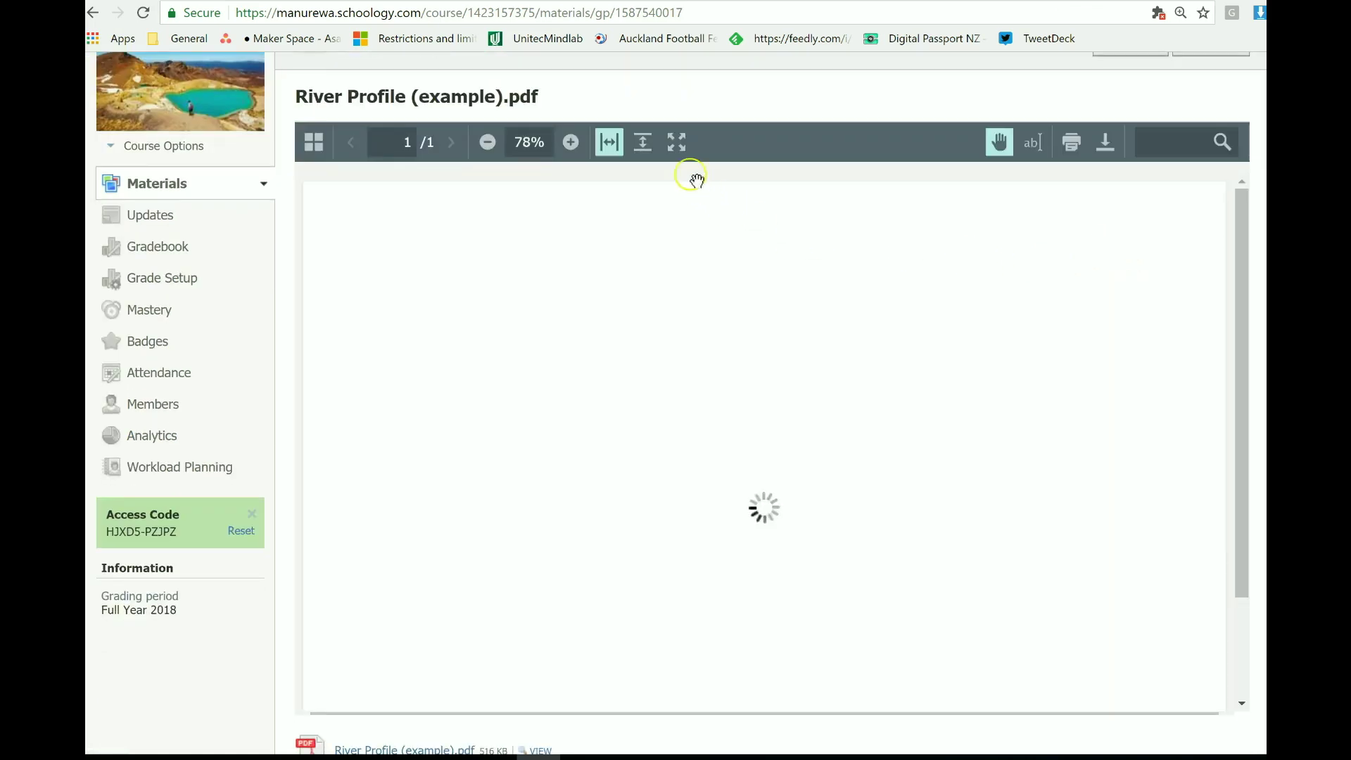
pyautogui.click(674, 143)
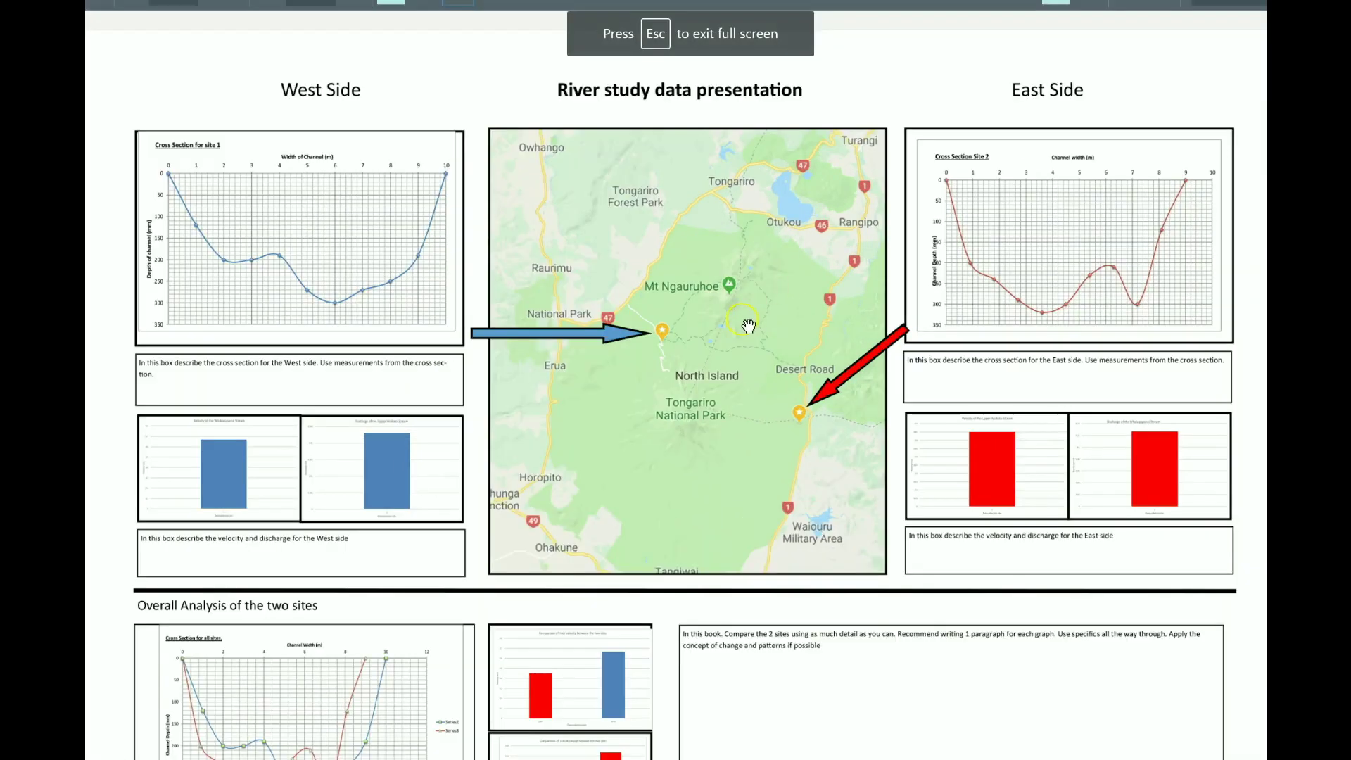
pyautogui.scroll(-1, 748, 326)
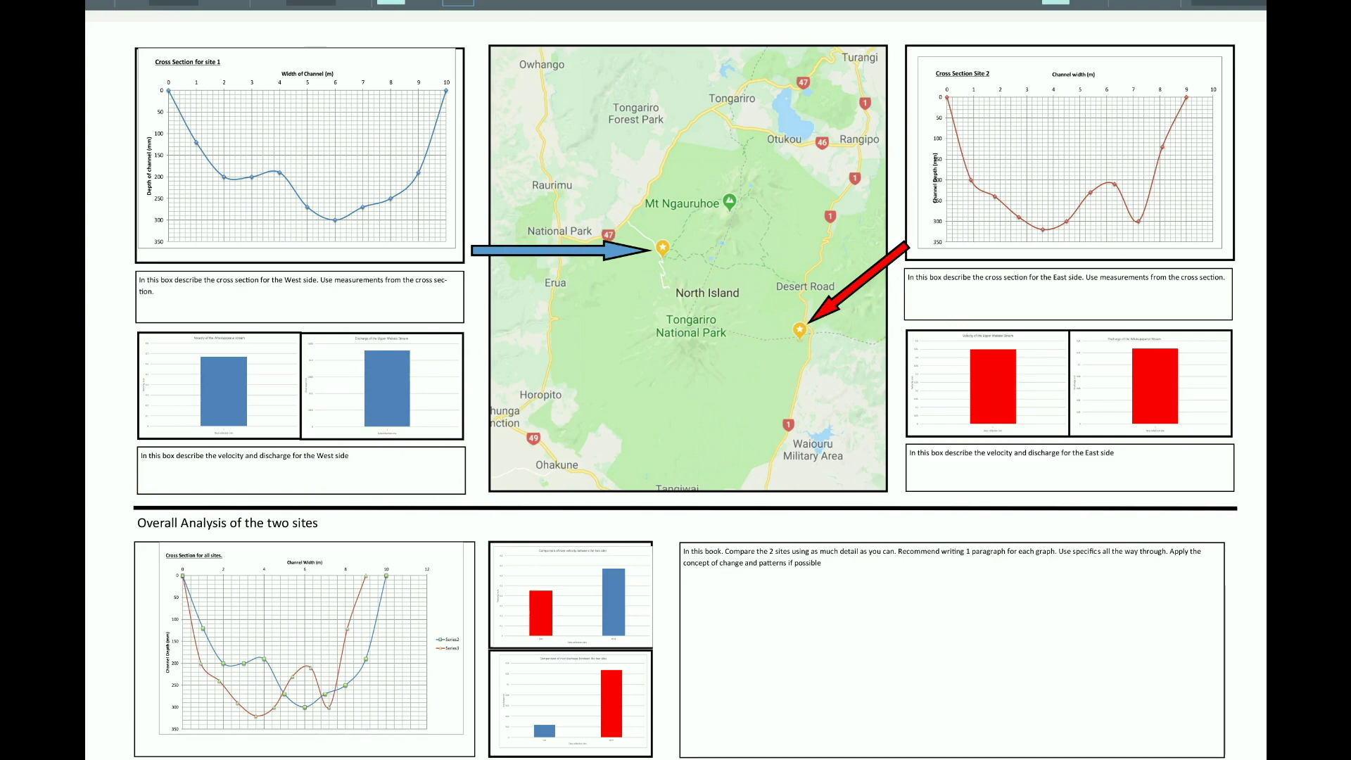
pyautogui.click(458, 4)
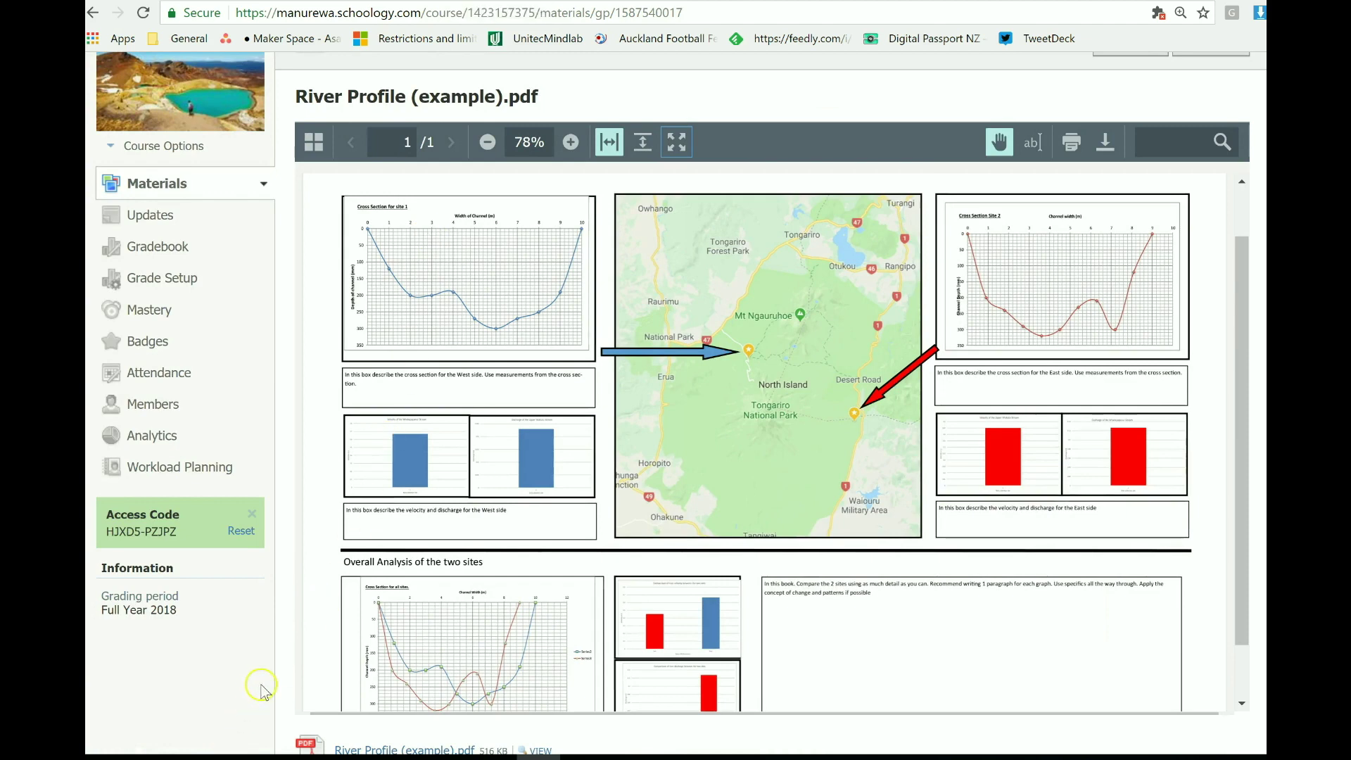
pyautogui.scroll(-1, 289, 664)
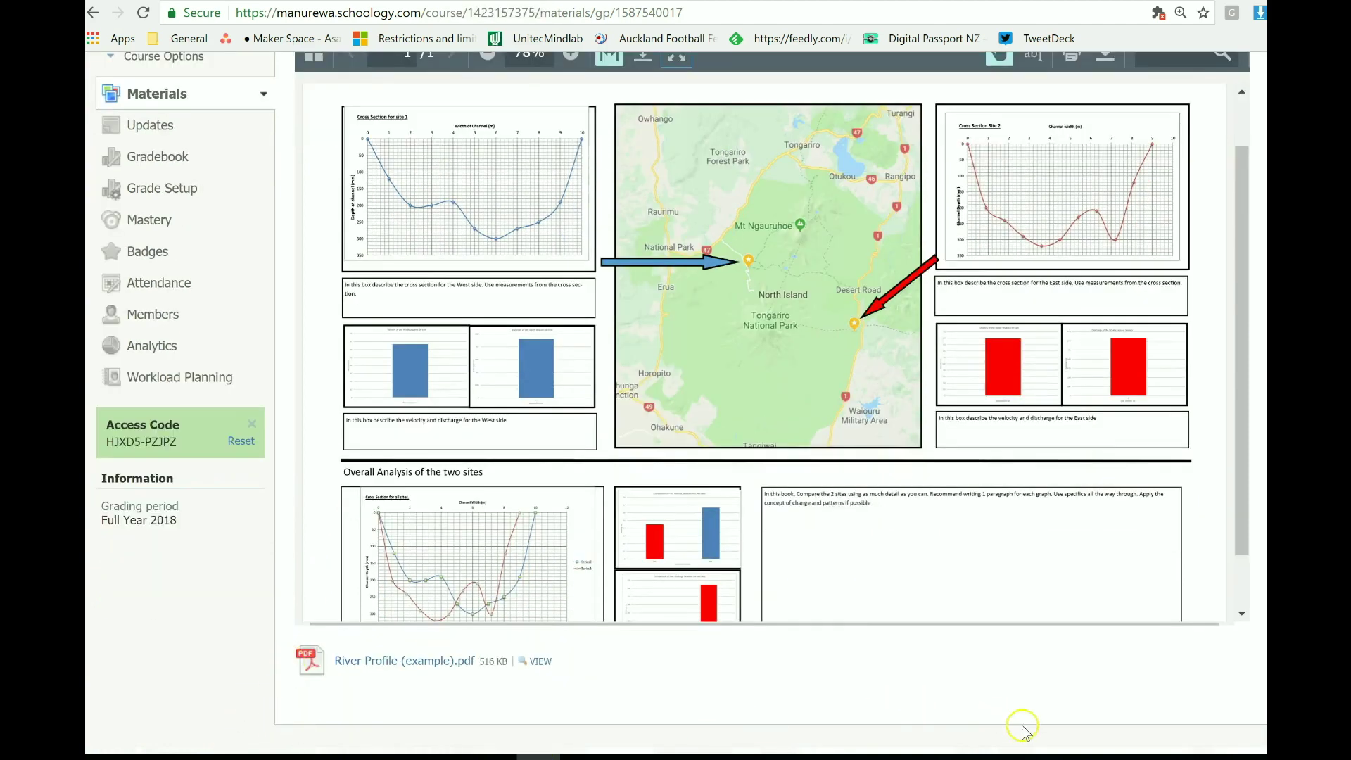